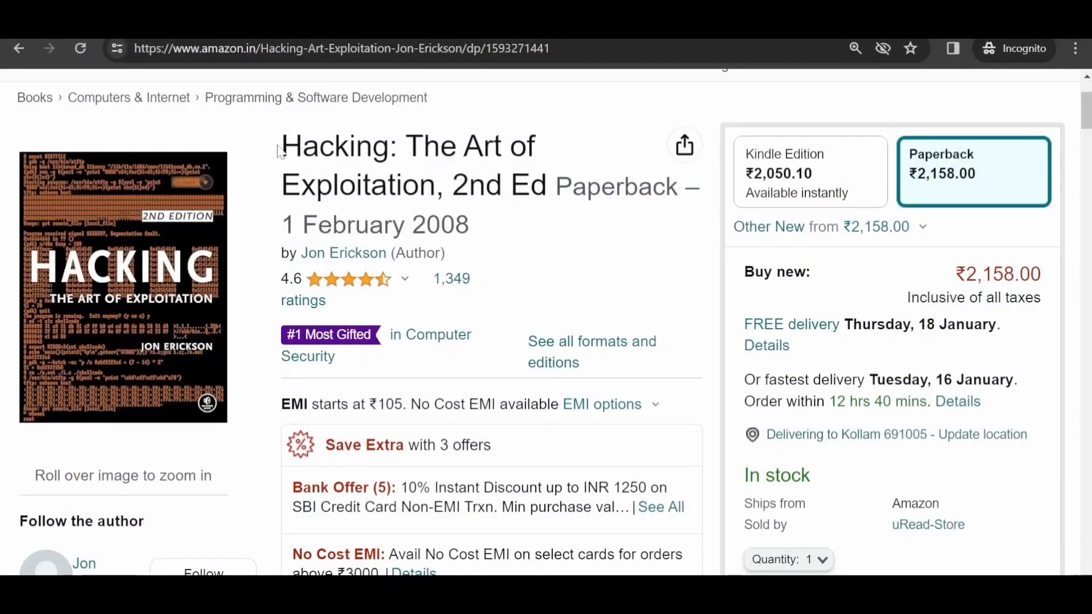
# - Highlight the book title, expand the description, and highlight the C programming and processor-register points
pyautogui.moveTo(278, 150); pyautogui.dragTo(678, 186)
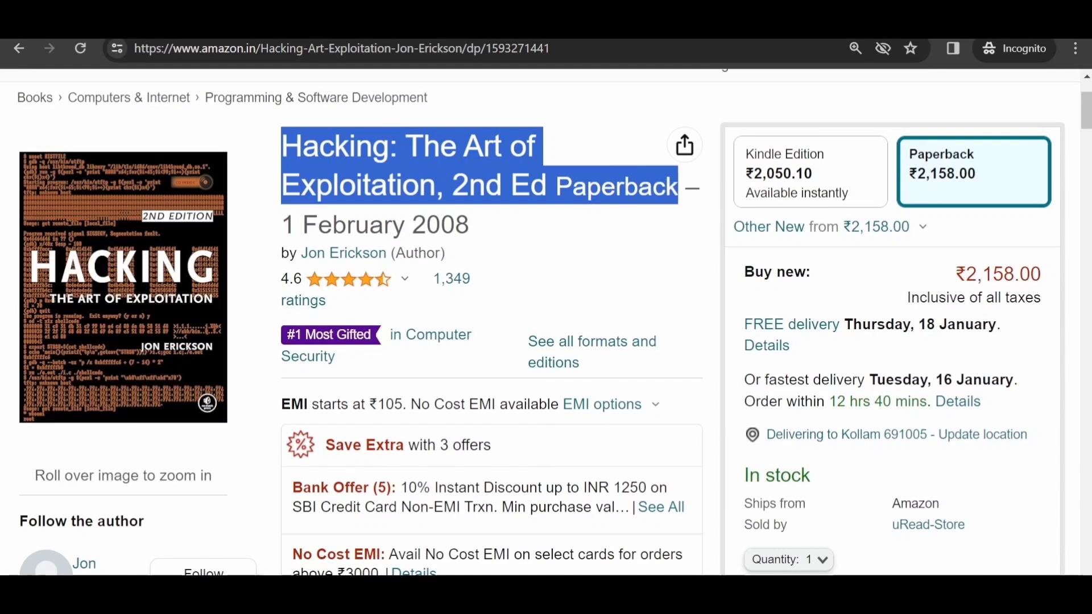
pyautogui.scroll(-3, 678, 203)
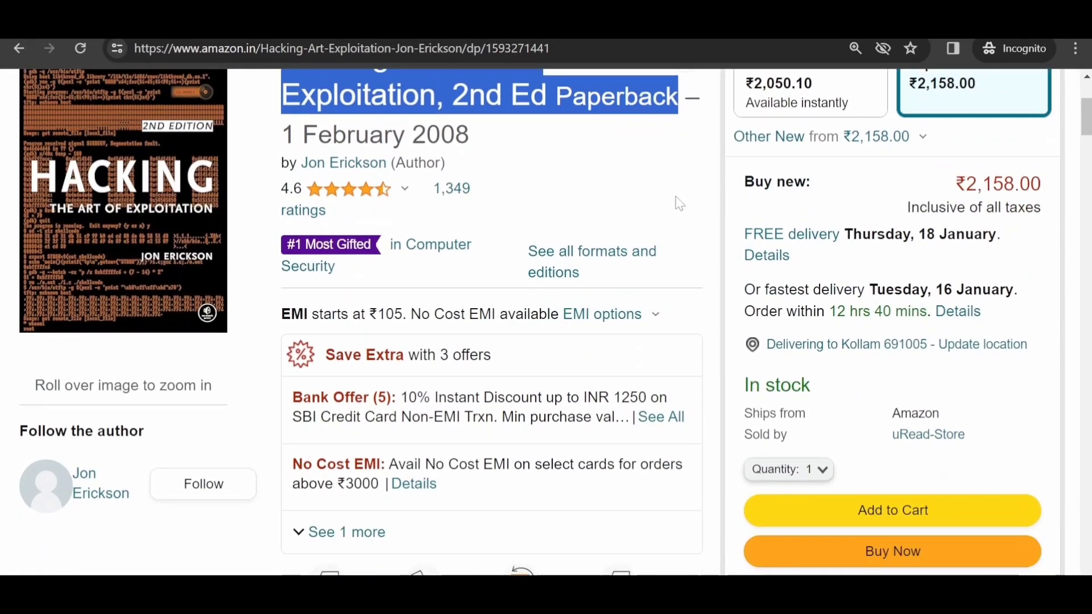
pyautogui.scroll(-6, 679, 203)
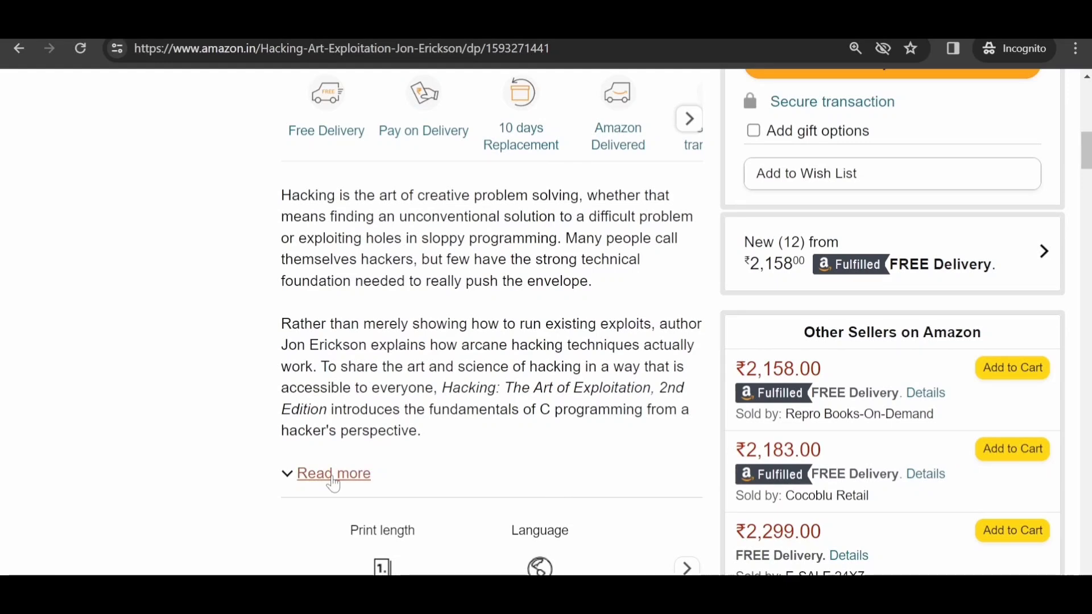
pyautogui.scroll(-1, 333, 482)
pyautogui.click(333, 438)
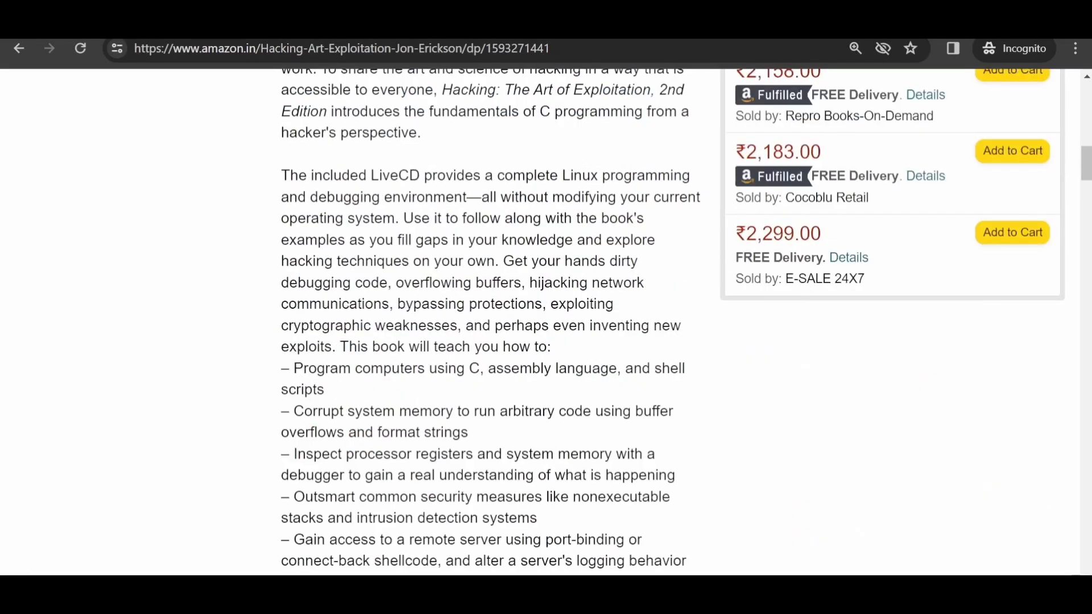
pyautogui.scroll(-2, 486, 342)
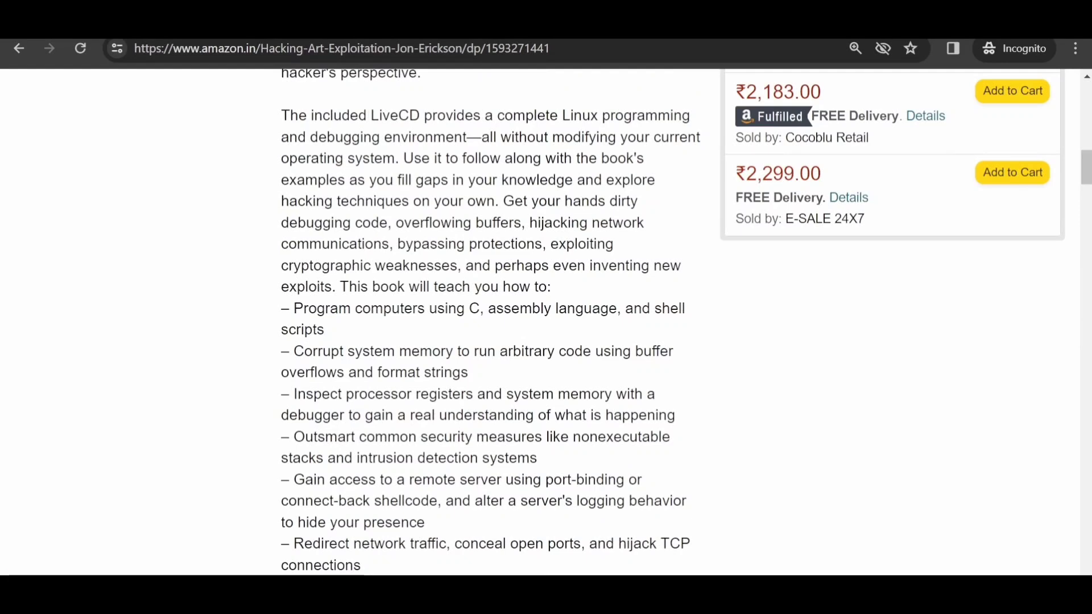
pyautogui.moveTo(293, 308); pyautogui.dragTo(329, 332)
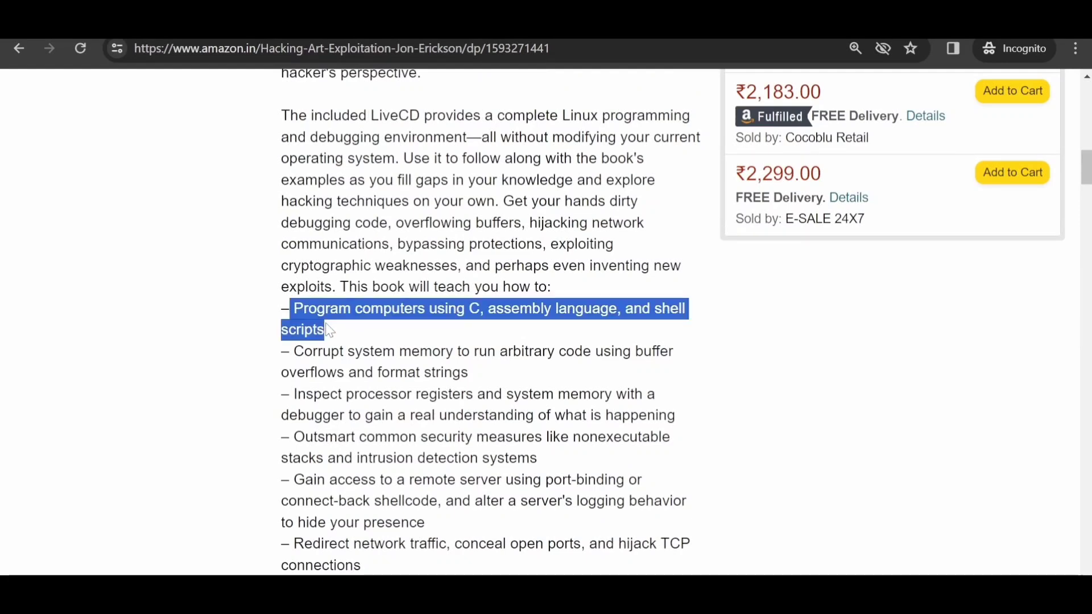
pyautogui.scroll(-1, 329, 331)
pyautogui.moveTo(293, 296); pyautogui.dragTo(463, 317)
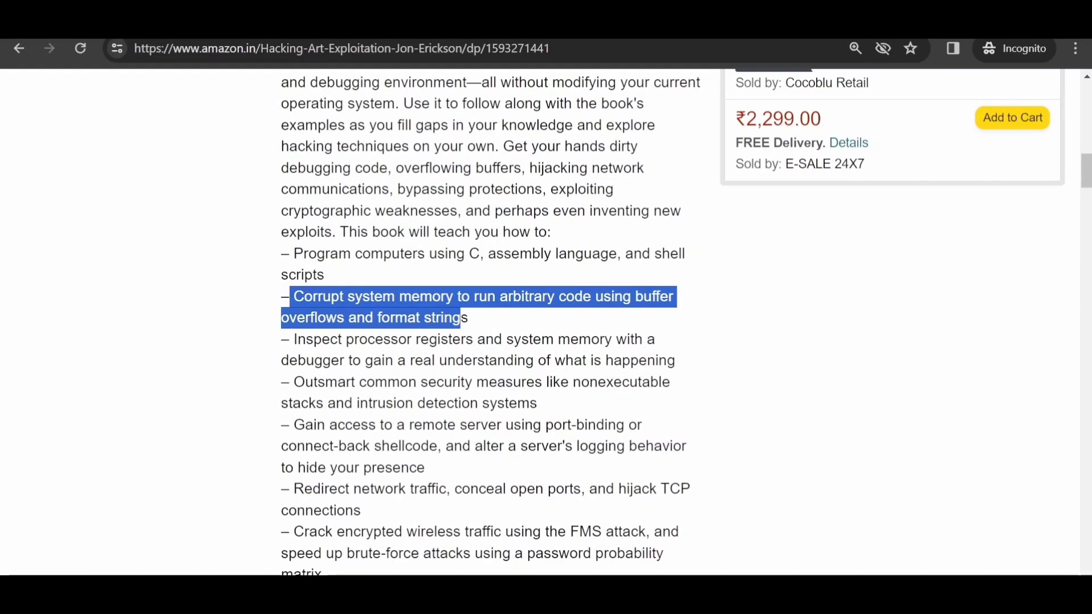
pyautogui.scroll(-1, 468, 318)
pyautogui.click(467, 258)
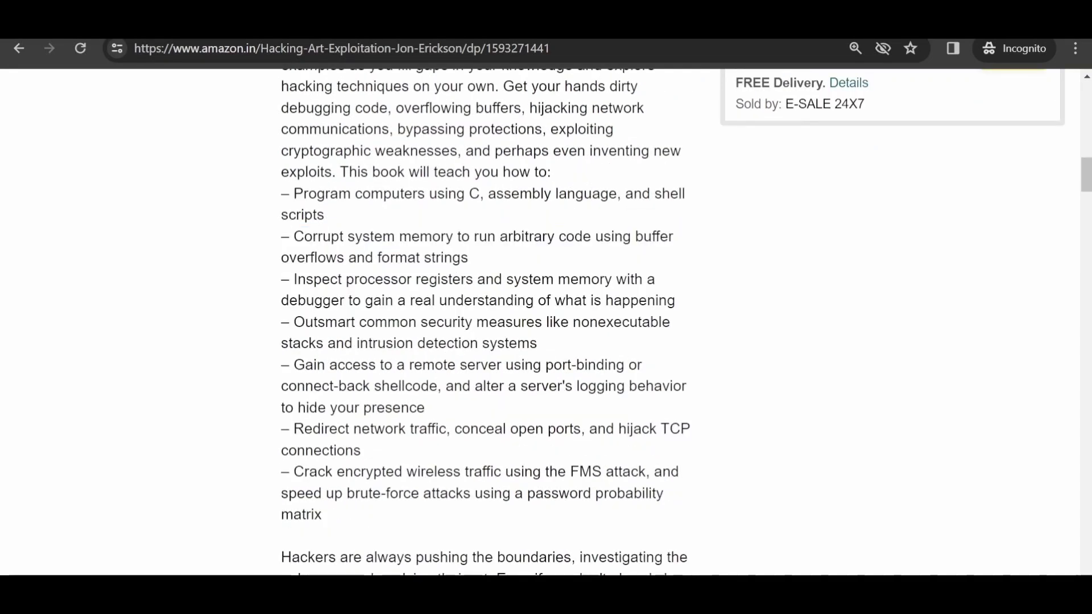
pyautogui.moveTo(294, 279); pyautogui.dragTo(675, 300)
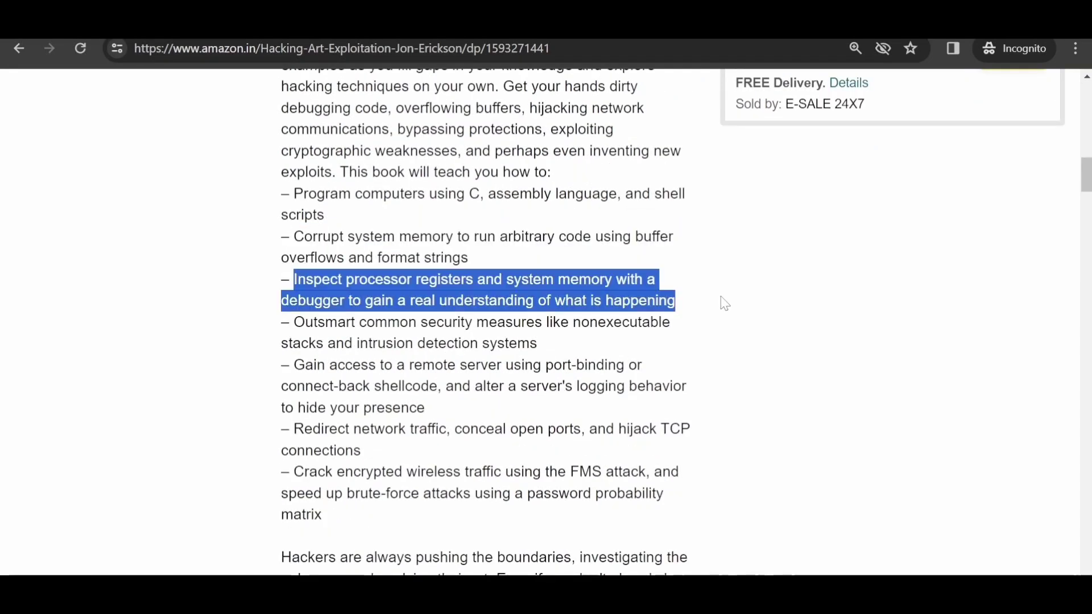
# - Highlight the security-bypass, remote-access, traffic-redirection and wireless-cracking points, plus the closing sentence
pyautogui.click(301, 328)
pyautogui.moveTo(293, 321); pyautogui.dragTo(557, 343)
pyautogui.scroll(-1, 556, 343)
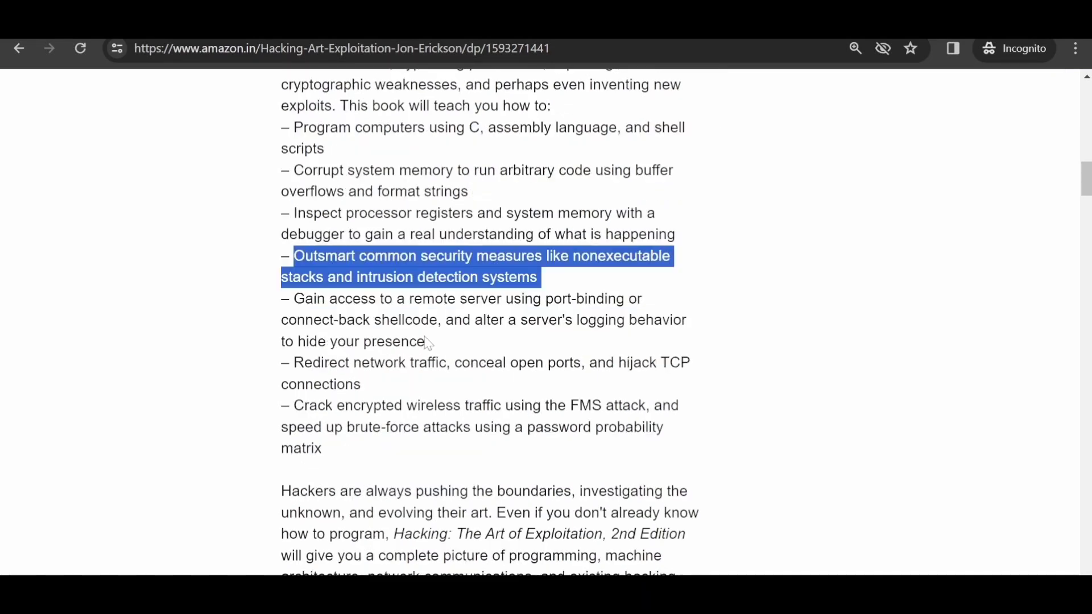
pyautogui.moveTo(426, 341); pyautogui.dragTo(294, 298)
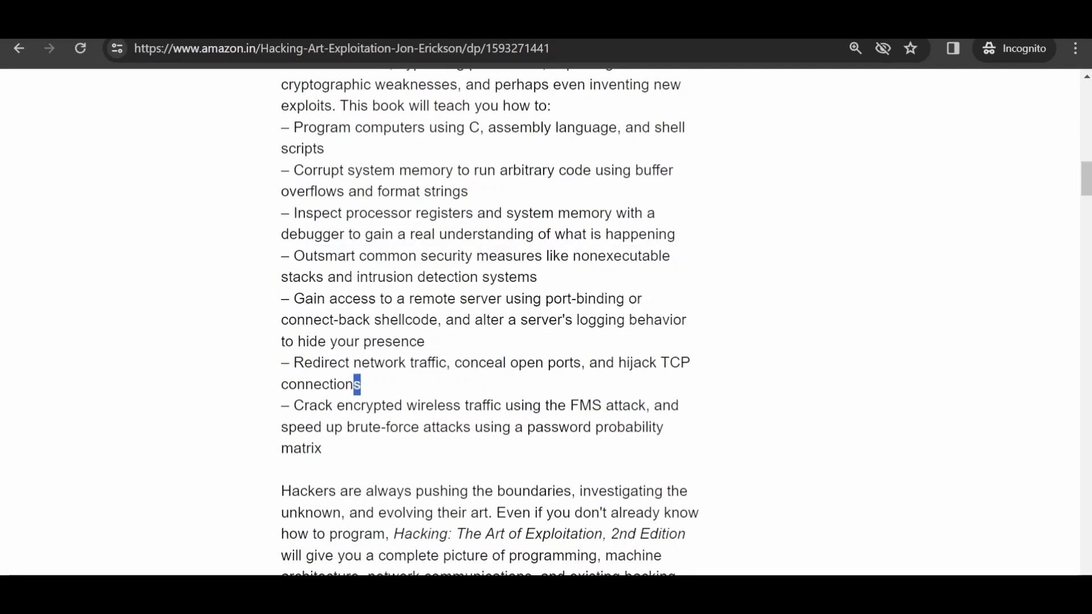
pyautogui.moveTo(360, 385); pyautogui.dragTo(293, 363)
pyautogui.scroll(-1, 546, 341)
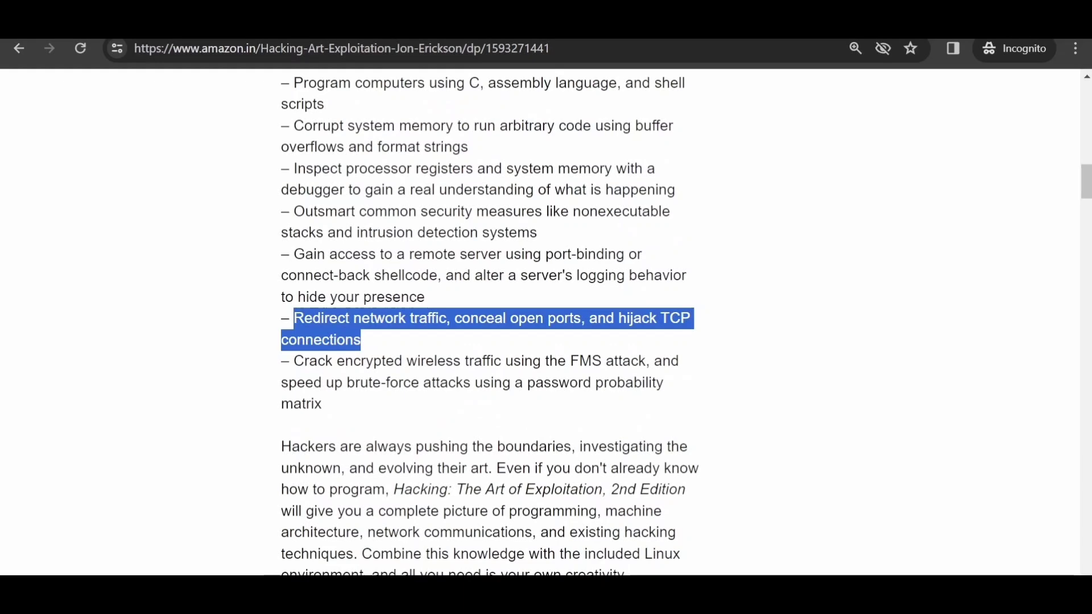
pyautogui.moveTo(324, 405)
pyautogui.mouseDown()
pyautogui.moveTo(297, 382)
pyautogui.moveTo(293, 361)
pyautogui.mouseUp()
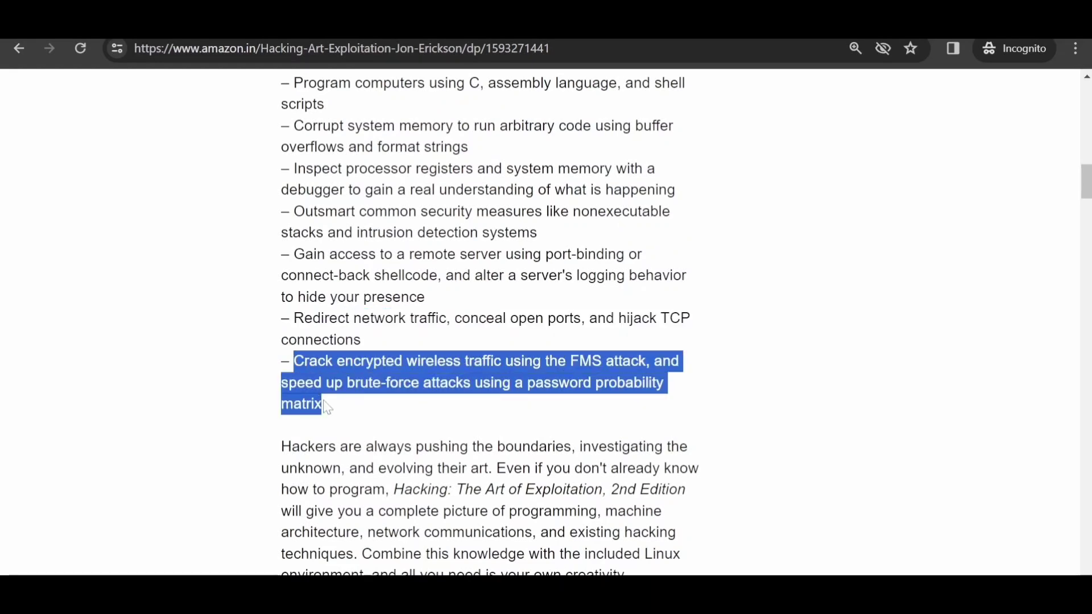
pyautogui.scroll(-1, 327, 408)
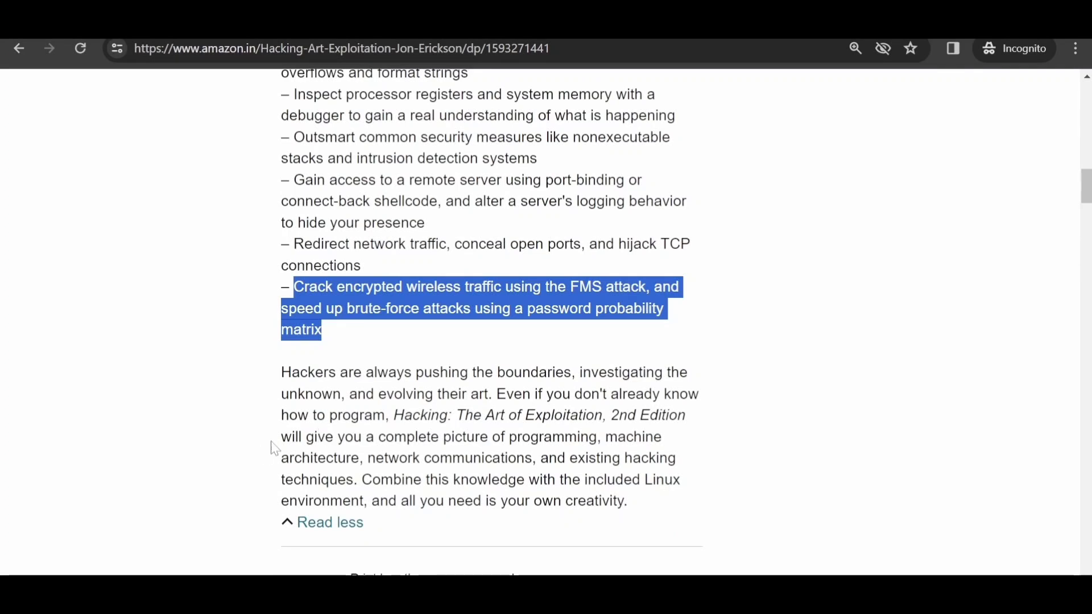
pyautogui.moveTo(281, 437)
pyautogui.mouseDown()
pyautogui.moveTo(625, 436)
pyautogui.moveTo(358, 480)
pyautogui.mouseUp()
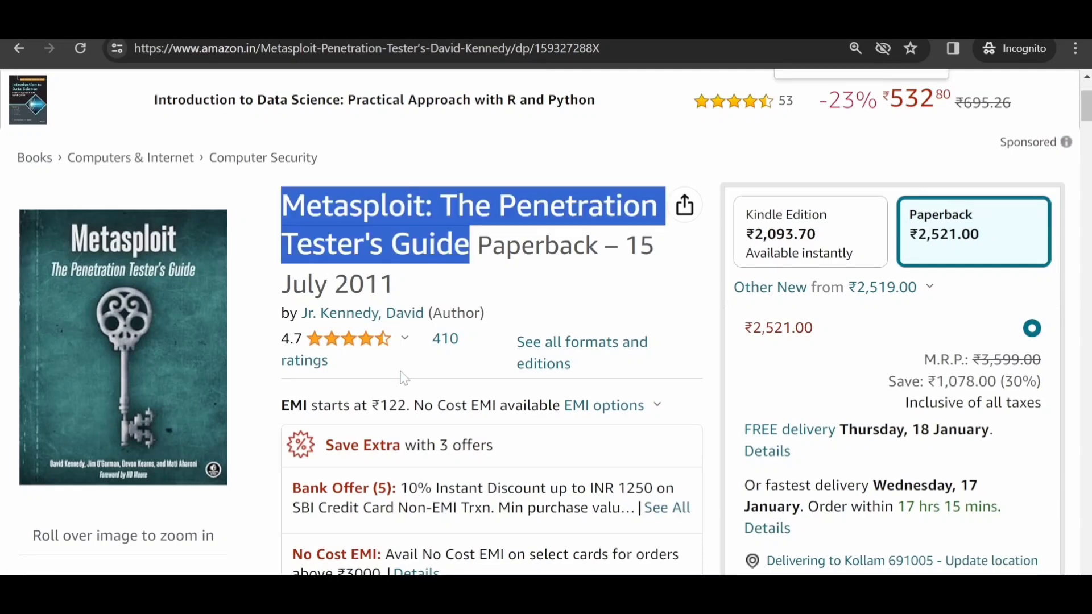
pyautogui.scroll(-8, 404, 378)
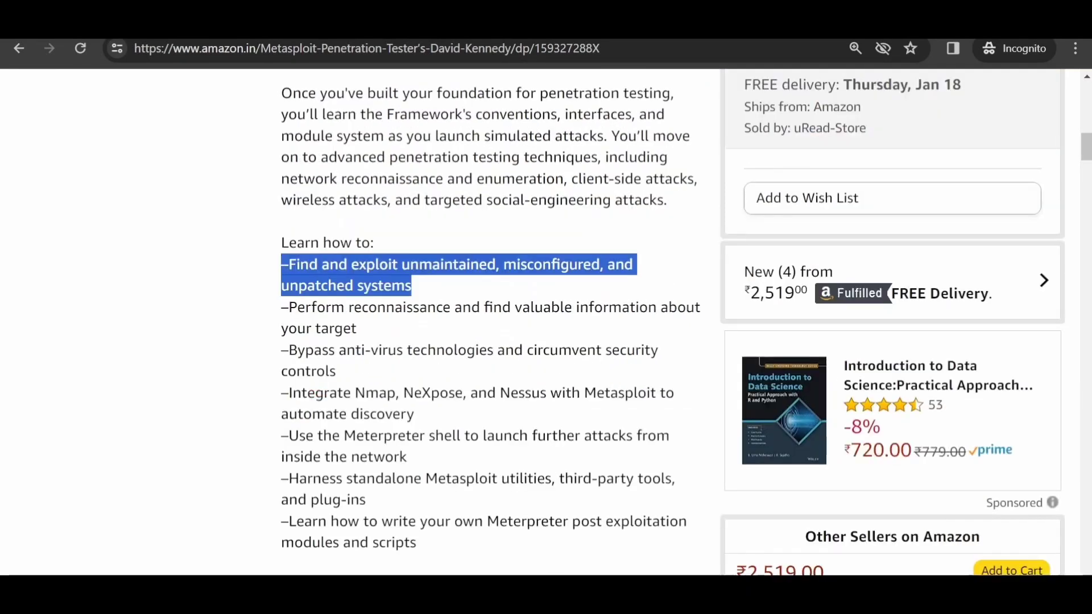
pyautogui.scroll(-1, 366, 339)
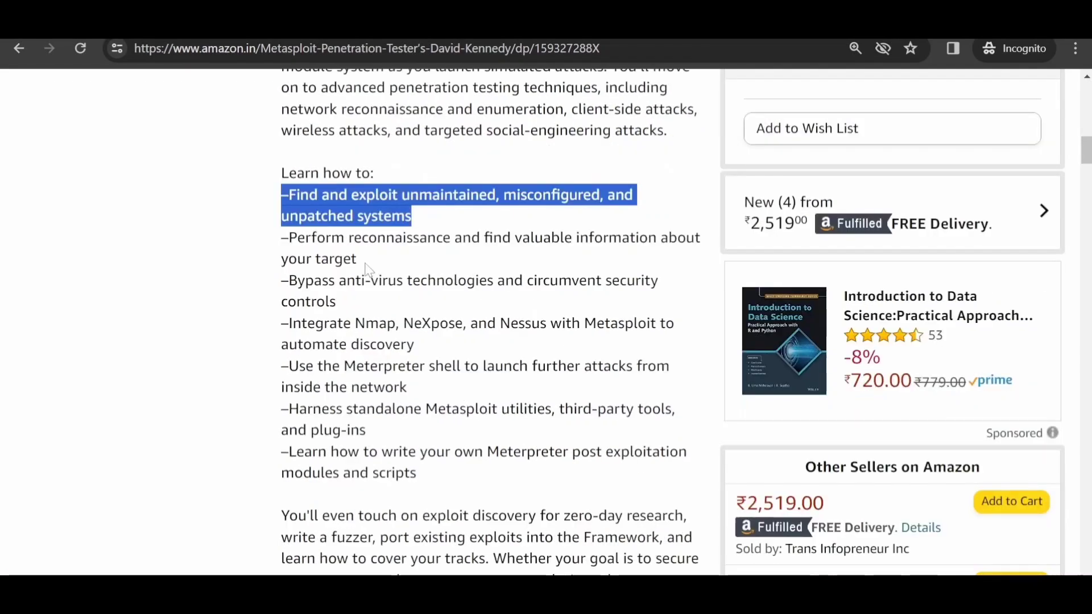
# - Highlight Metasploit's reconnaissance, Nmap/NeXpose/Nessus, standalone utilities, Meterpreter and zero-day points in turn
pyautogui.moveTo(359, 259); pyautogui.dragTo(289, 237)
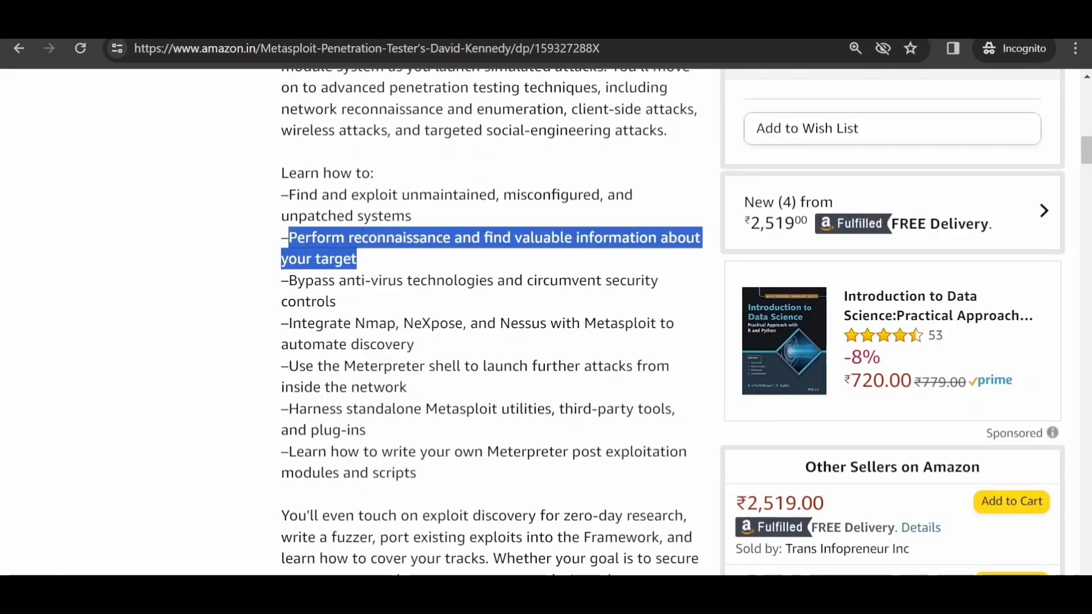
pyautogui.moveTo(336, 301); pyautogui.dragTo(290, 279)
pyautogui.scroll(-1, 368, 338)
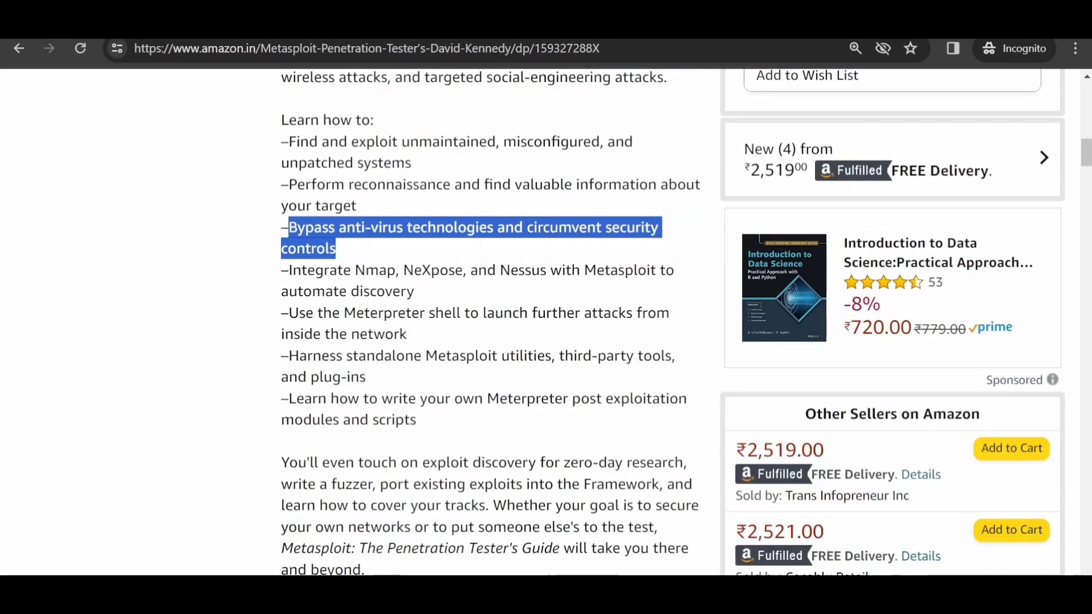
pyautogui.click(418, 294)
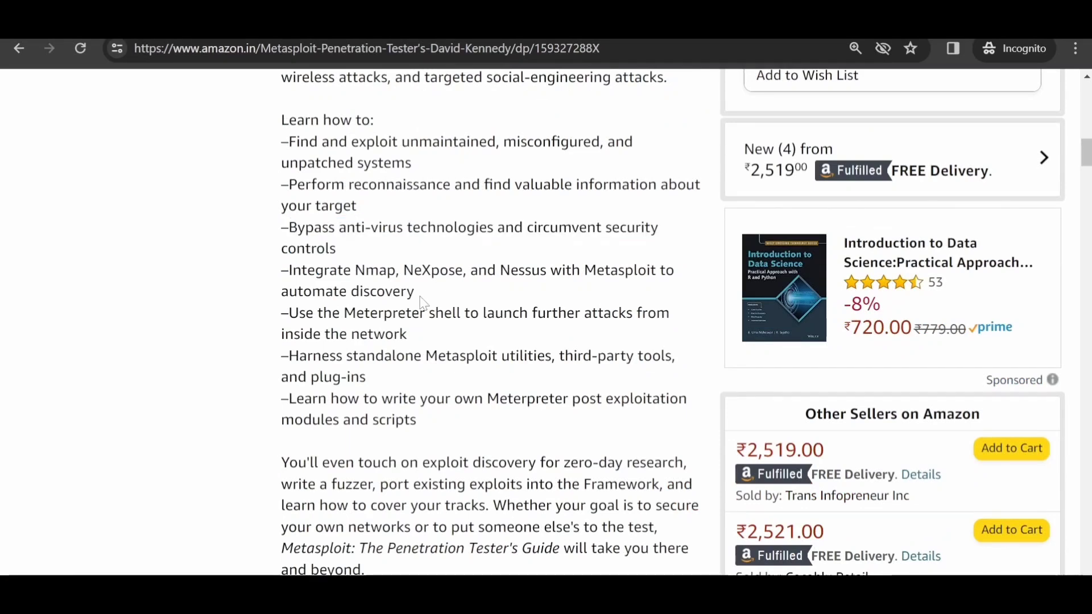
pyautogui.moveTo(416, 294)
pyautogui.mouseDown()
pyautogui.moveTo(289, 272)
pyautogui.moveTo(410, 288)
pyautogui.mouseUp()
pyautogui.scroll(-1, 367, 290)
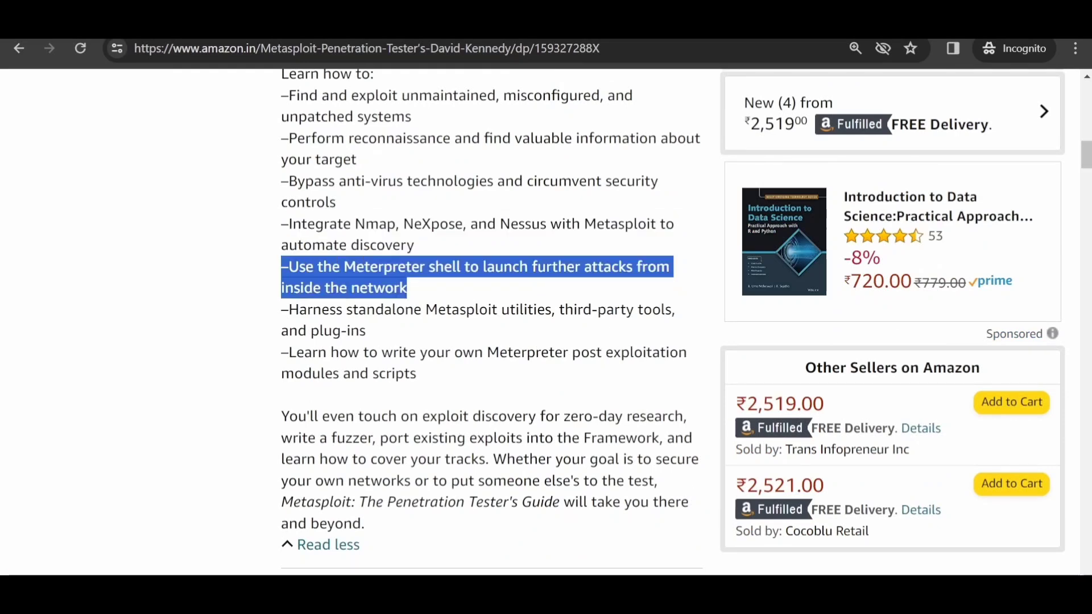
pyautogui.scroll(-1, 409, 294)
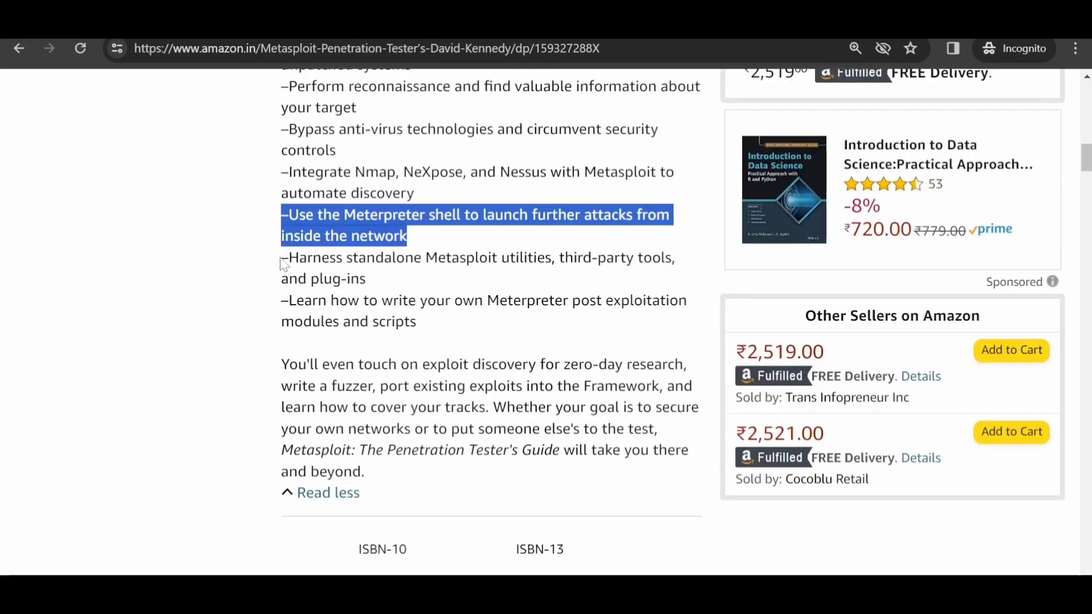
pyautogui.moveTo(282, 259); pyautogui.dragTo(388, 284)
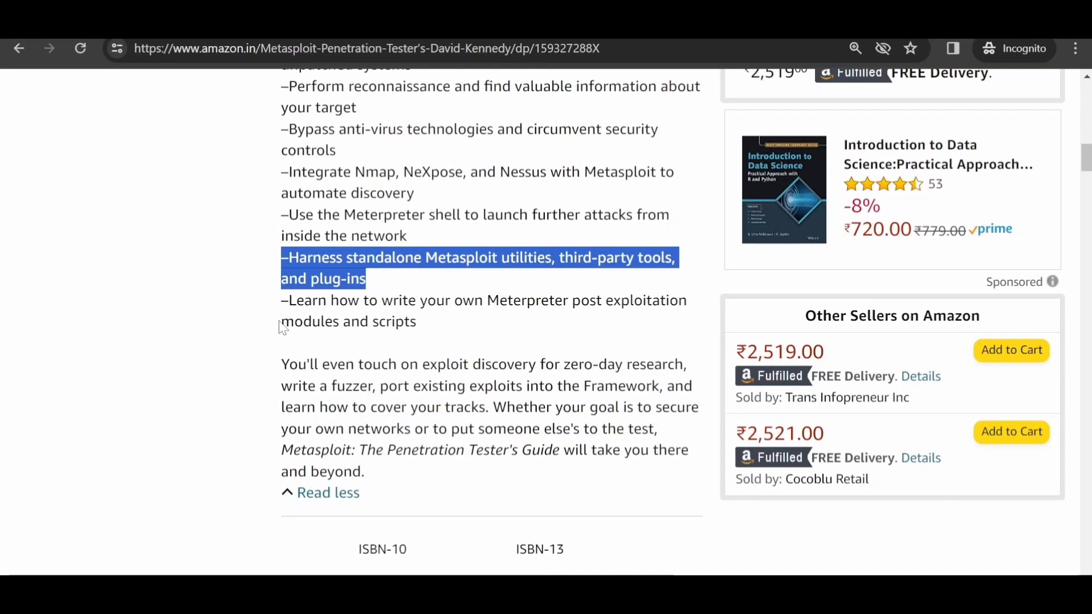
pyautogui.moveTo(281, 301); pyautogui.dragTo(432, 326)
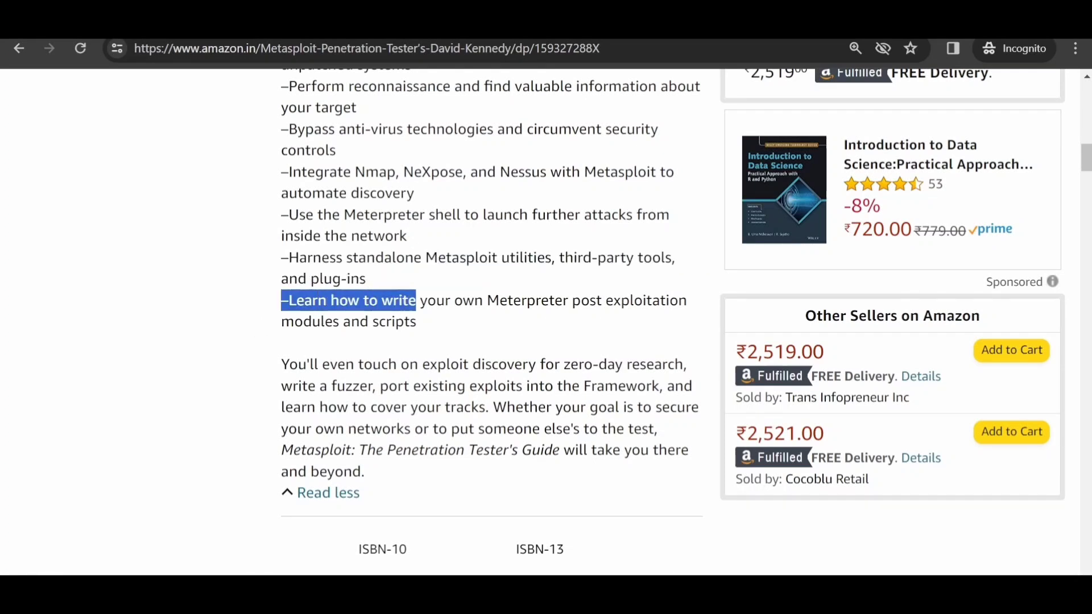
pyautogui.scroll(-1, 433, 326)
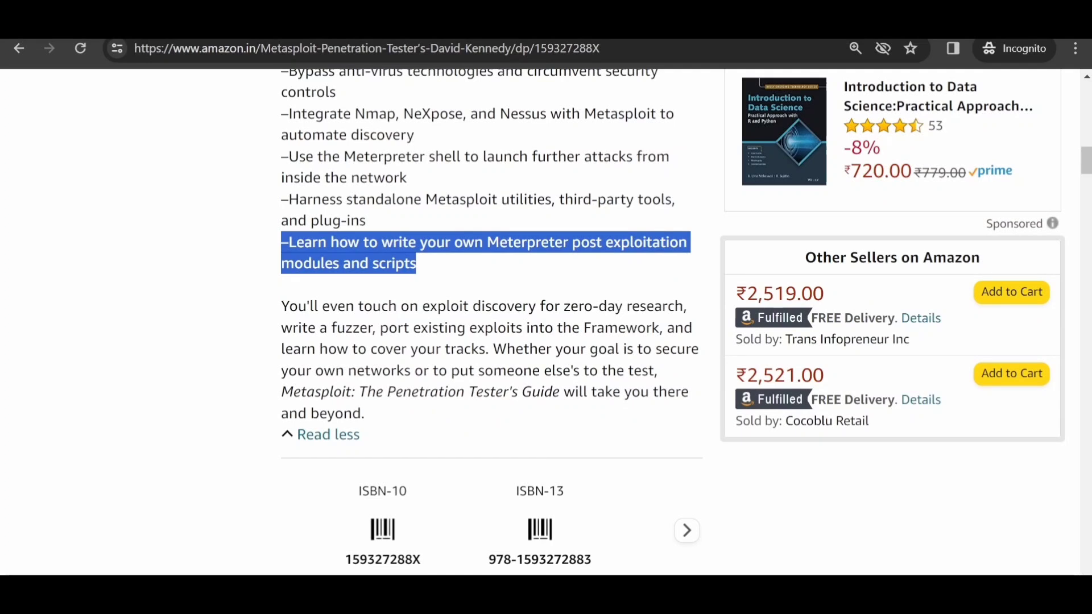
pyautogui.click(433, 327)
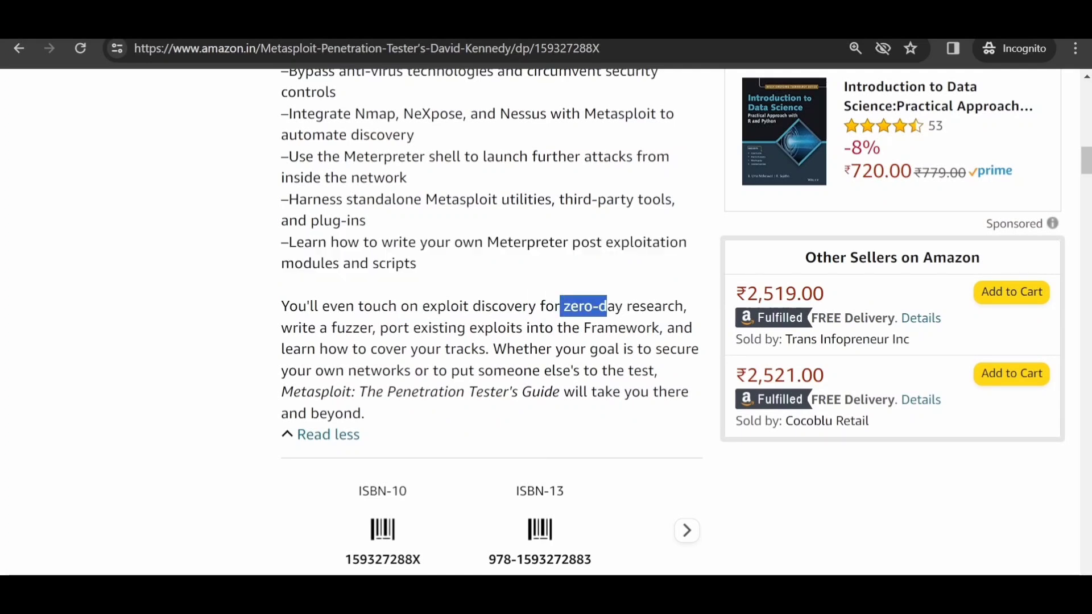
pyautogui.moveTo(605, 306)
pyautogui.mouseDown()
pyautogui.moveTo(638, 327)
pyautogui.moveTo(677, 391)
pyautogui.mouseUp()
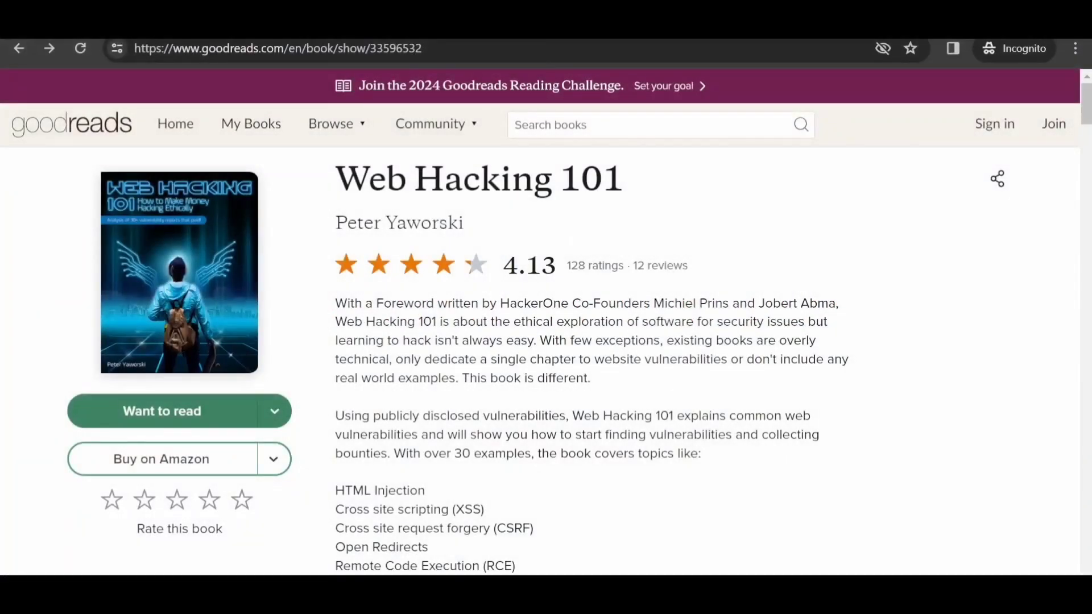
# - Highlight Web Hacking 101's title and author, its foreword credit, and the opening description
pyautogui.moveTo(335, 171); pyautogui.dragTo(643, 224)
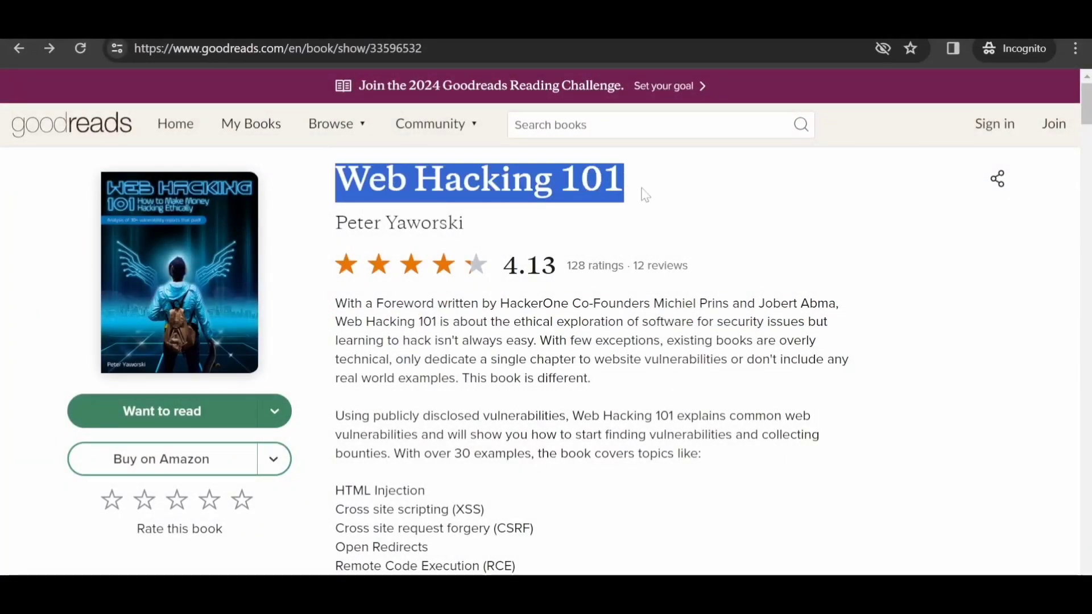
pyautogui.press('Escape')
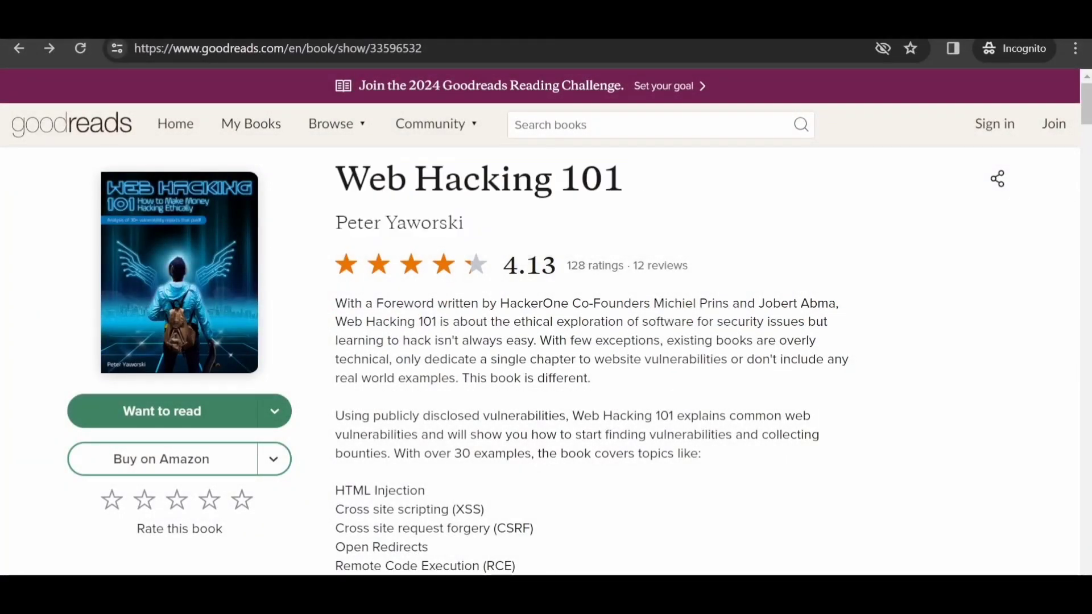
pyautogui.moveTo(499, 303); pyautogui.dragTo(837, 300)
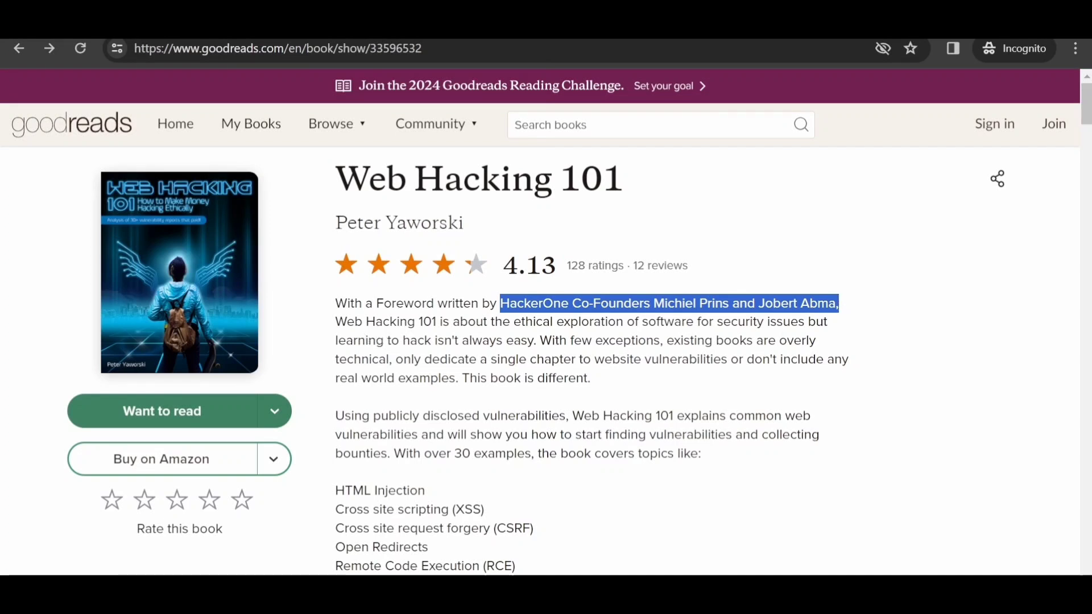
pyautogui.moveTo(341, 321)
pyautogui.mouseDown()
pyautogui.moveTo(762, 341)
pyautogui.moveTo(804, 390)
pyautogui.mouseUp()
pyautogui.scroll(-1, 805, 391)
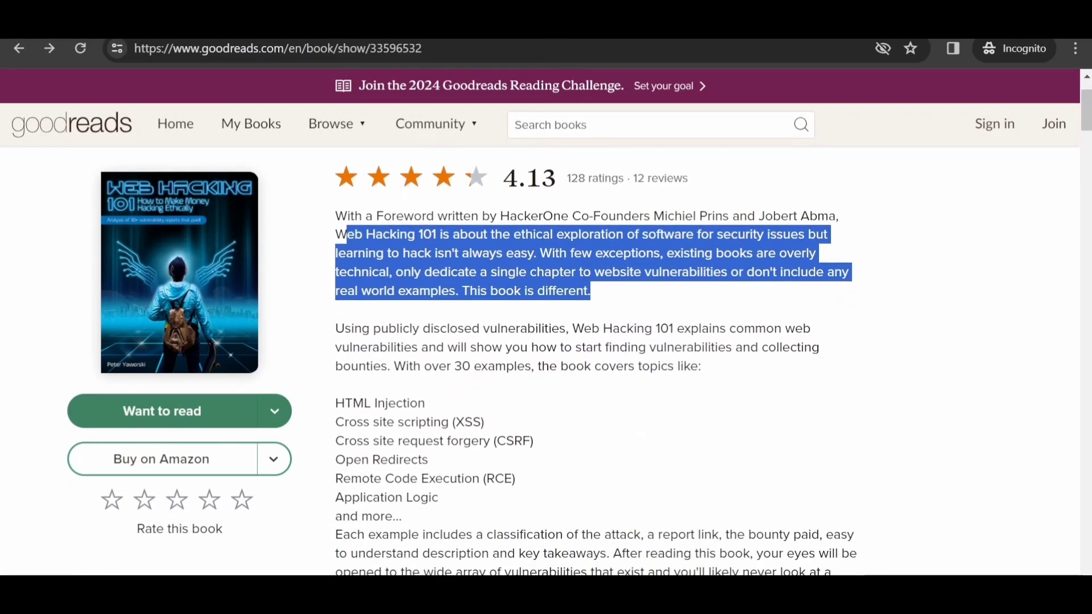
# - Highlight the HTML Injection, XSS, CSRF and Open Redirects topics, then the 'Each example includes' paragraph
pyautogui.moveTo(335, 403); pyautogui.dragTo(441, 412)
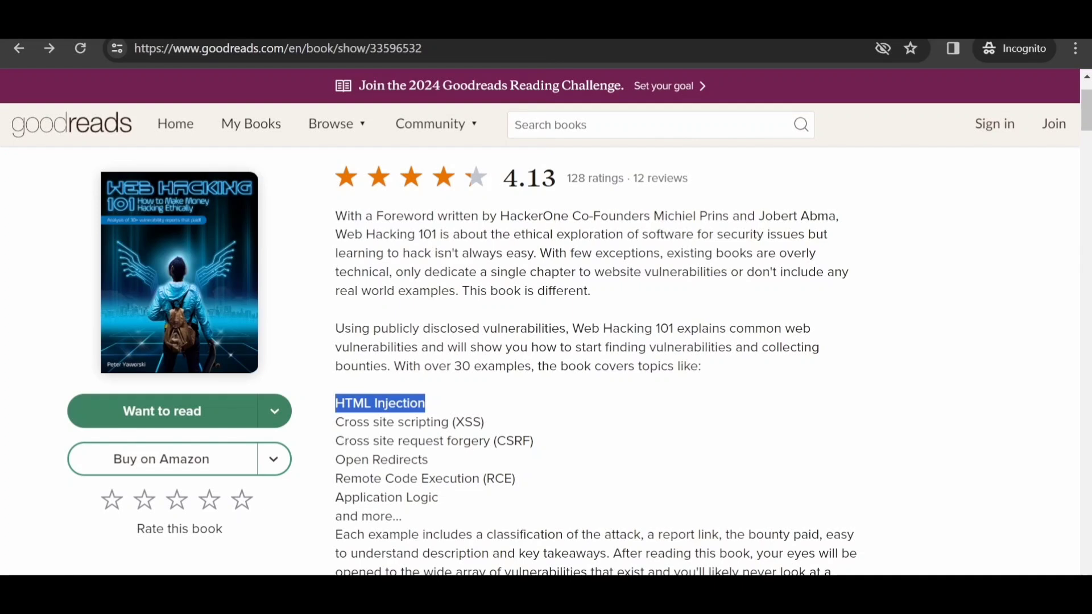
pyautogui.click(428, 403)
pyautogui.tripleClick(509, 419)
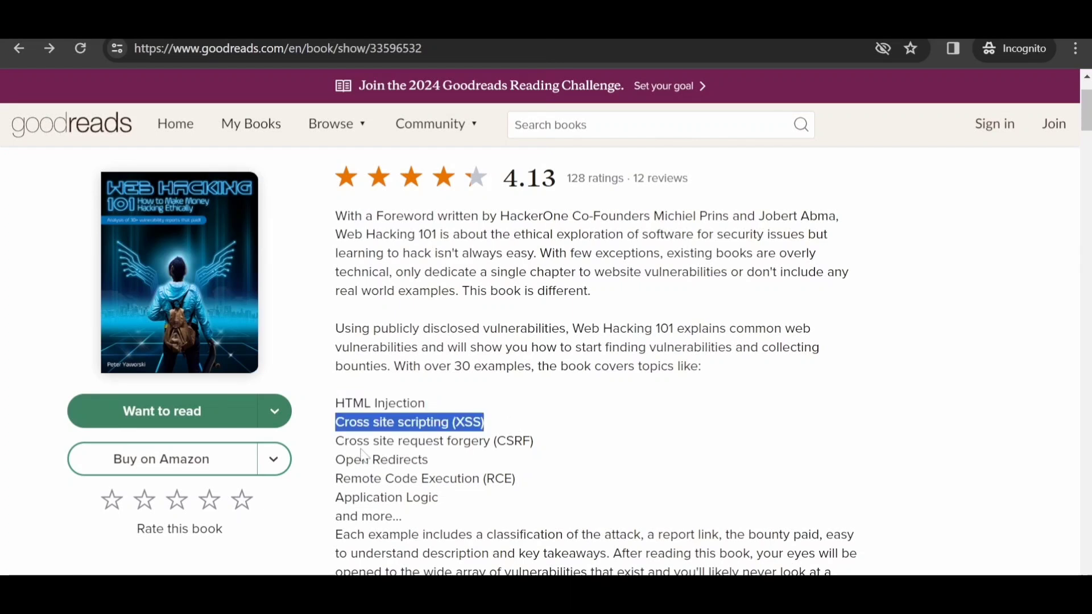
pyautogui.moveTo(335, 440); pyautogui.dragTo(487, 440)
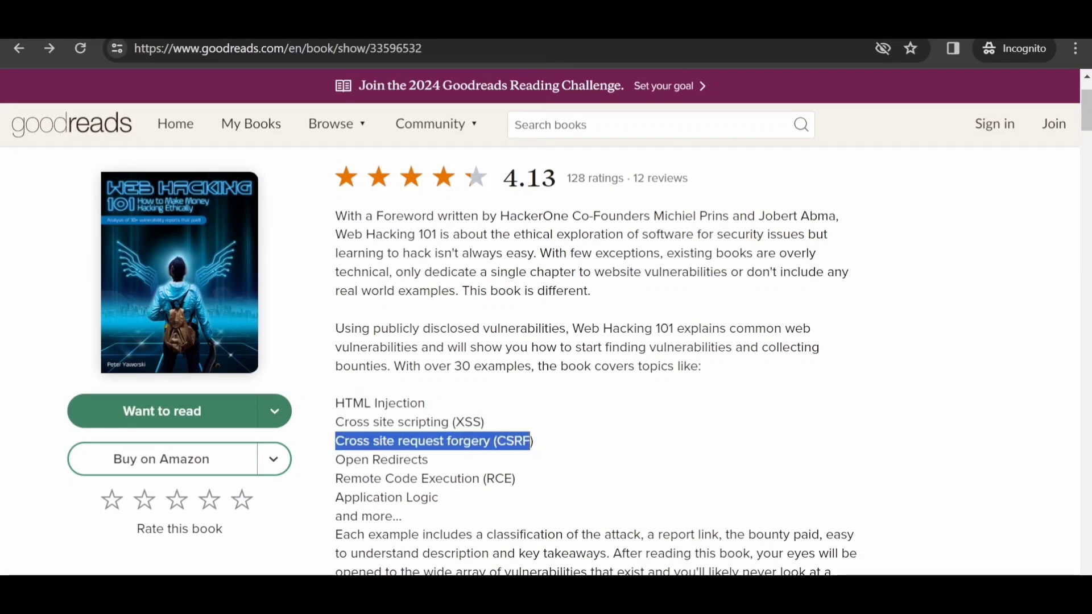
pyautogui.moveTo(335, 459); pyautogui.dragTo(429, 460)
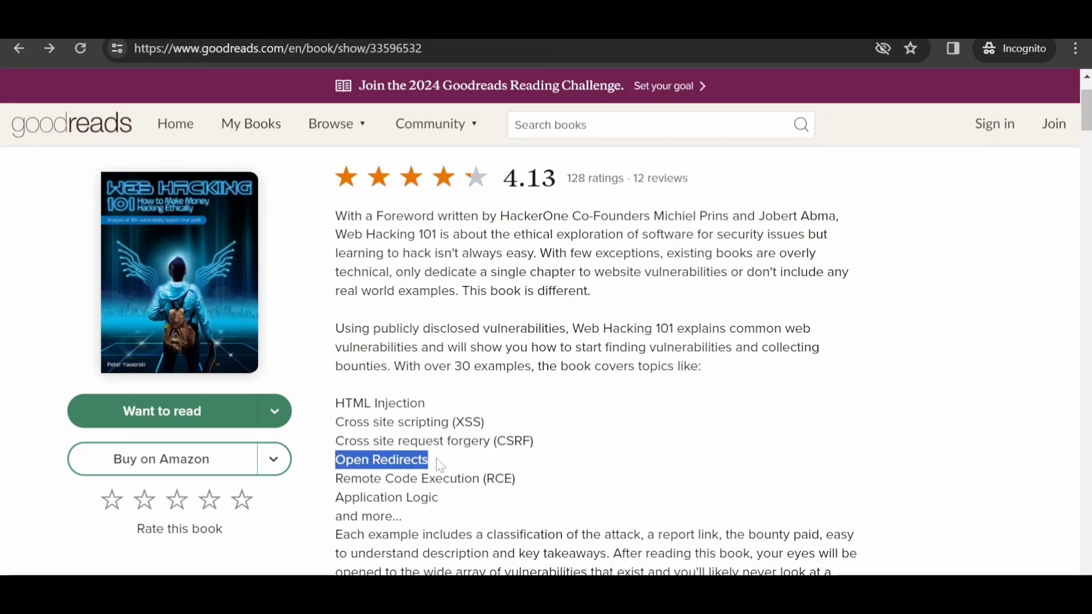
pyautogui.moveTo(334, 478); pyautogui.dragTo(516, 480)
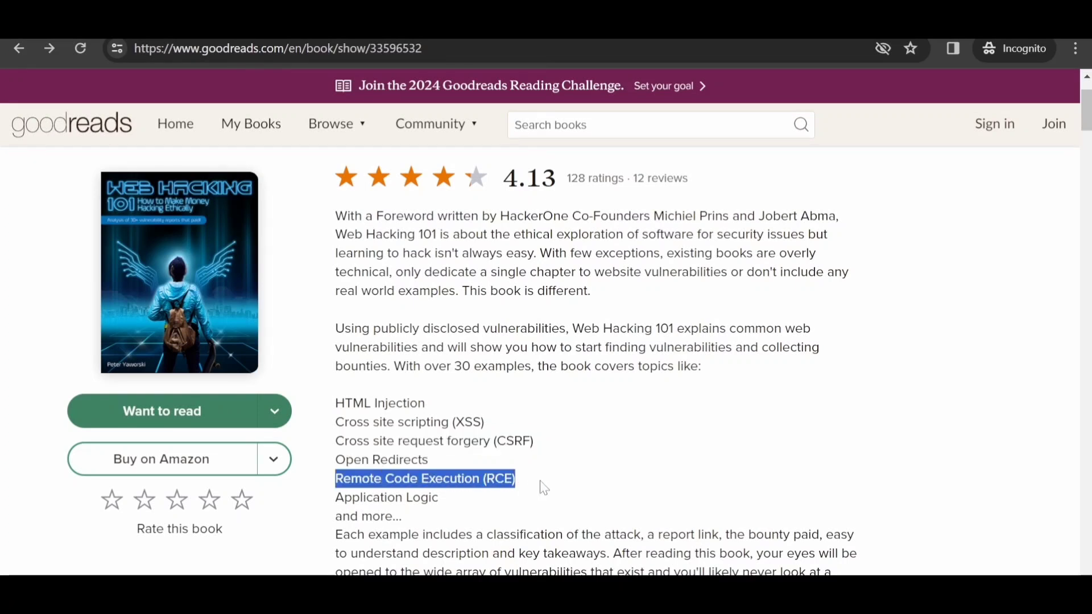
pyautogui.scroll(-2, 545, 486)
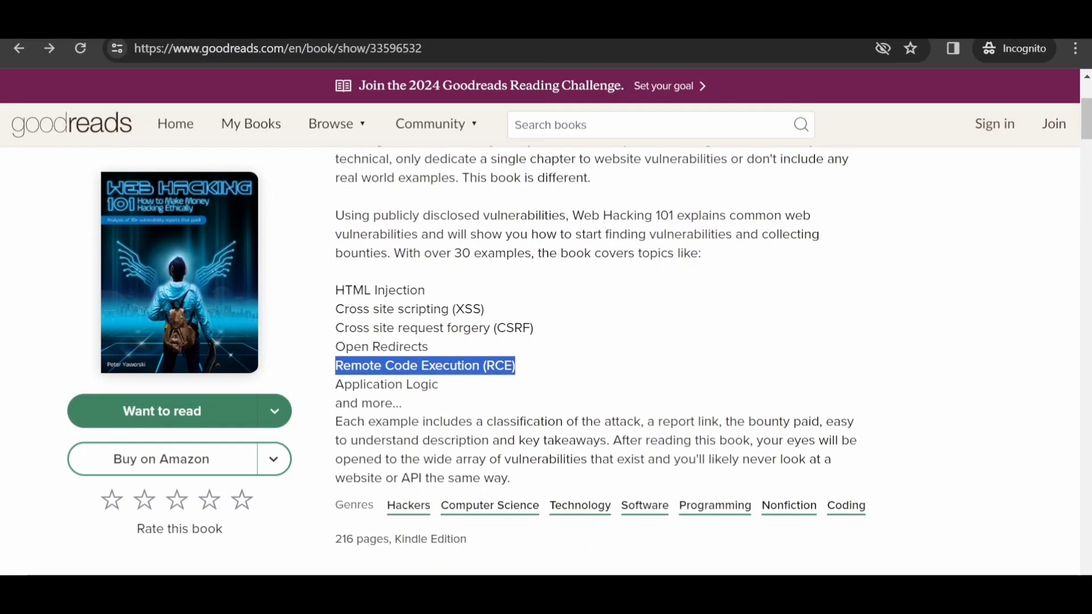
pyautogui.moveTo(335, 421)
pyautogui.mouseDown()
pyautogui.moveTo(831, 426)
pyautogui.moveTo(800, 485)
pyautogui.mouseUp()
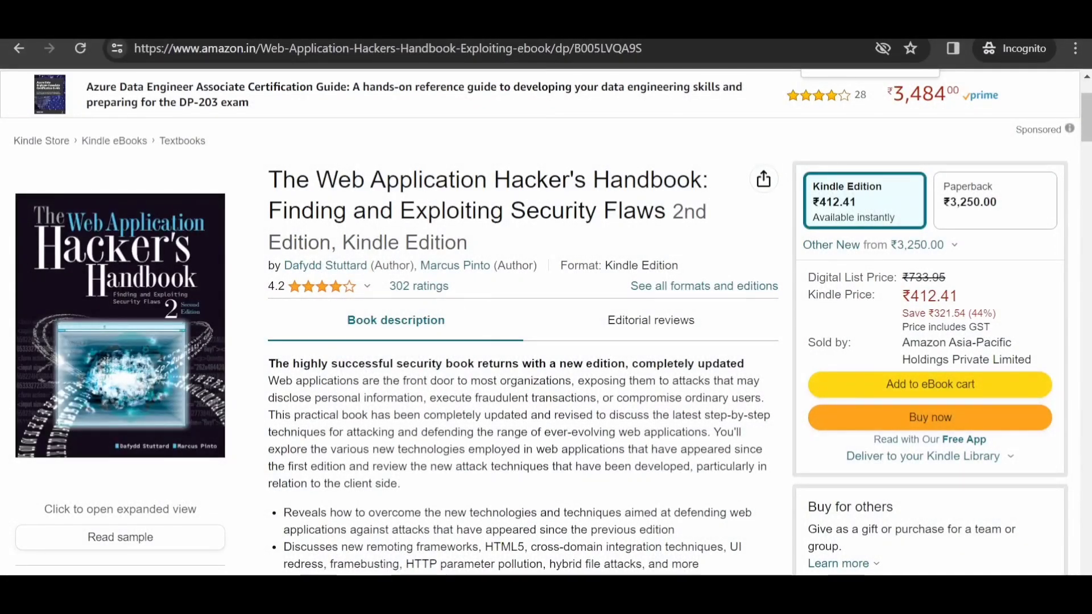
# - Highlight the Handbook title, the 'Finding and Exploiting Security Flaws' subtitle, and the first two description sentences
pyautogui.moveTo(369, 179); pyautogui.dragTo(691, 180)
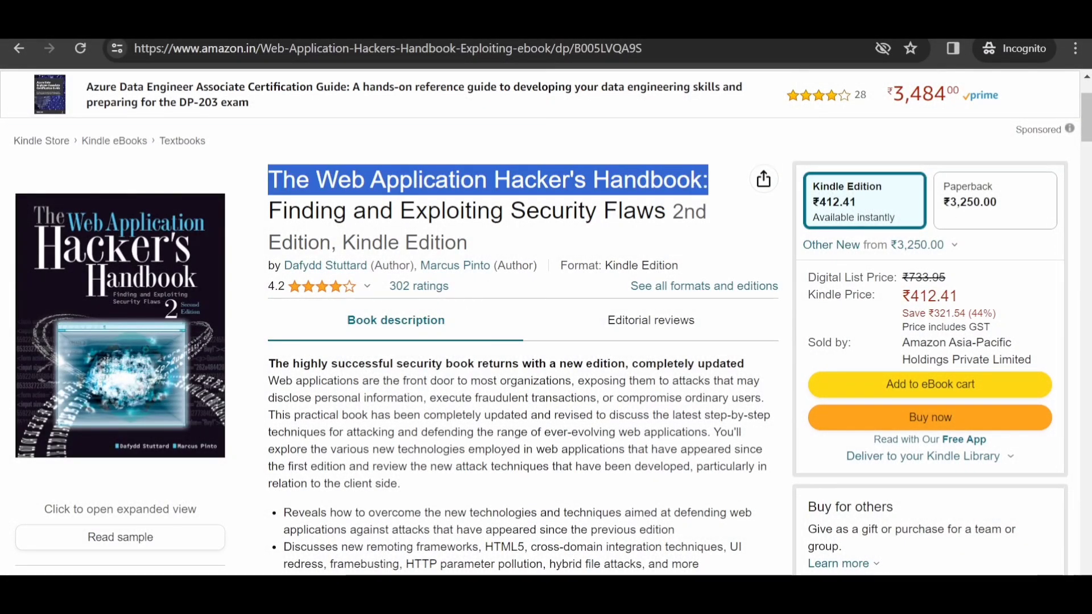
pyautogui.moveTo(267, 211); pyautogui.dragTo(622, 212)
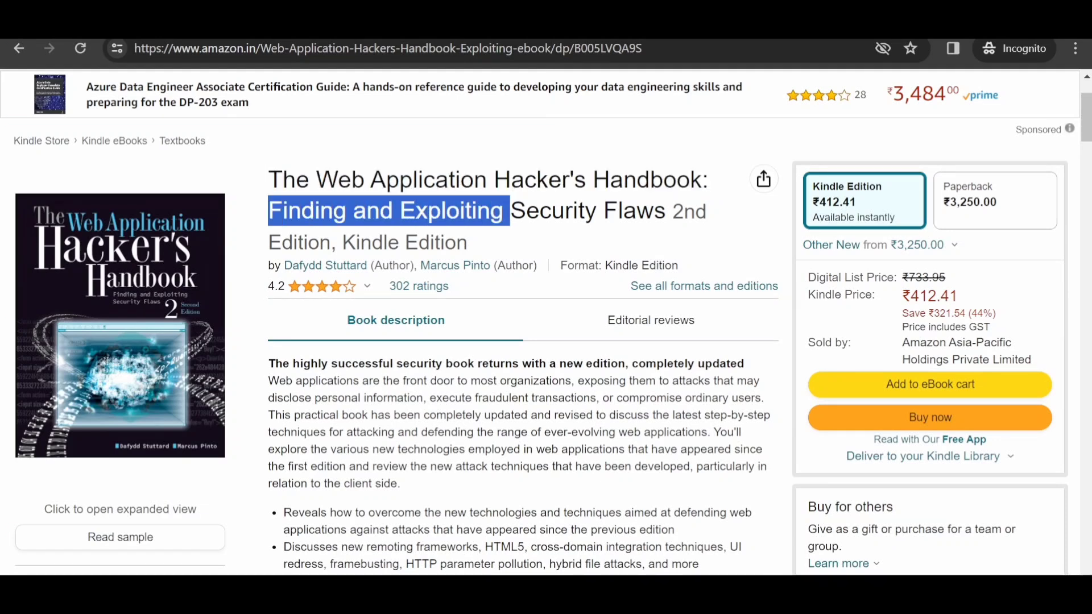
pyautogui.scroll(-3, 668, 256)
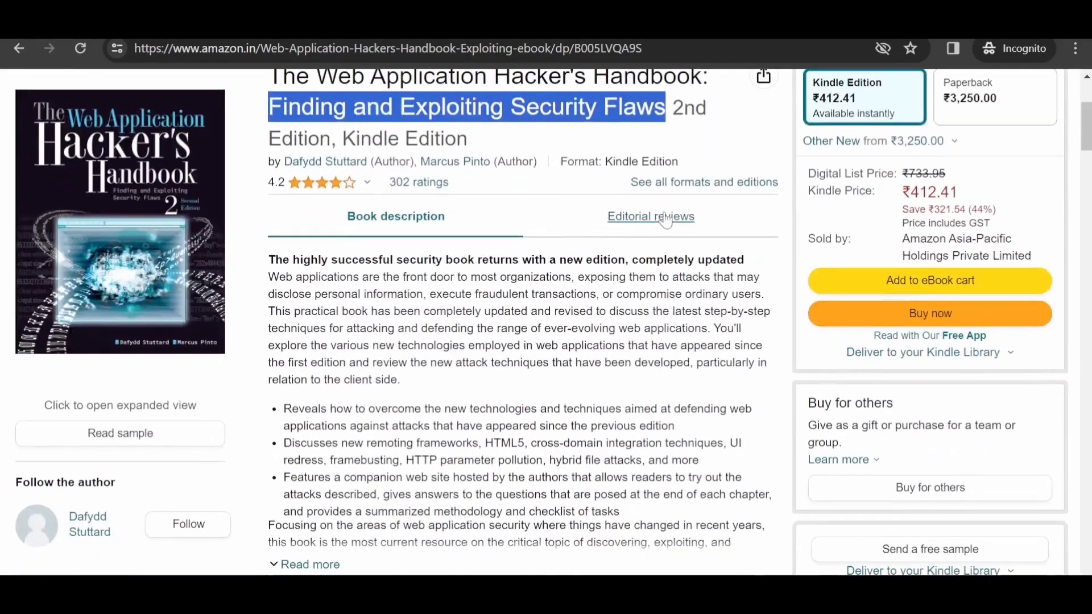
pyautogui.moveTo(267, 278); pyautogui.dragTo(418, 278)
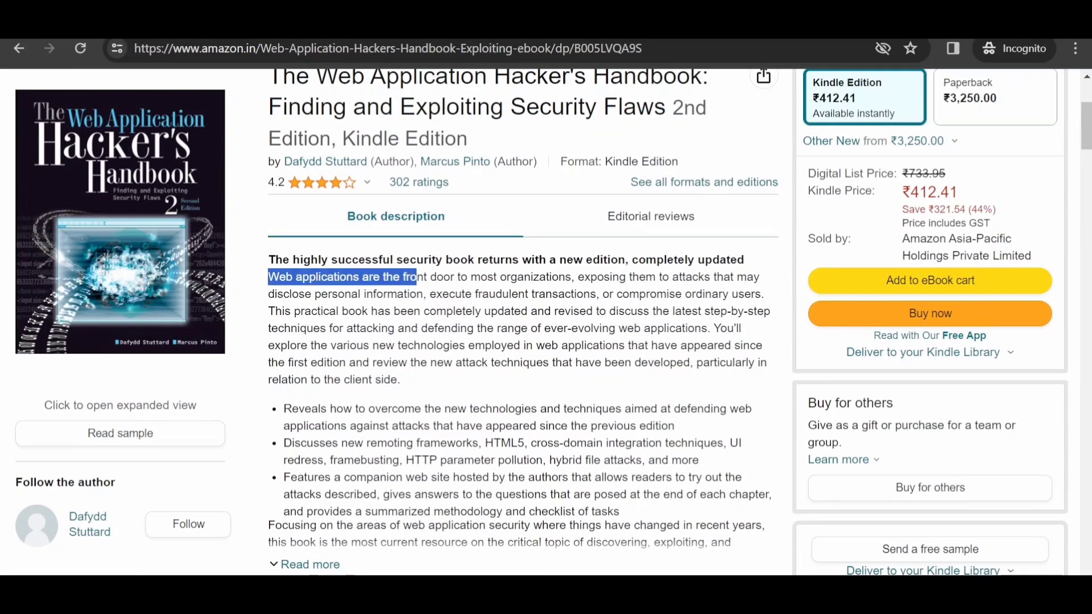
pyautogui.moveTo(682, 278); pyautogui.dragTo(426, 295)
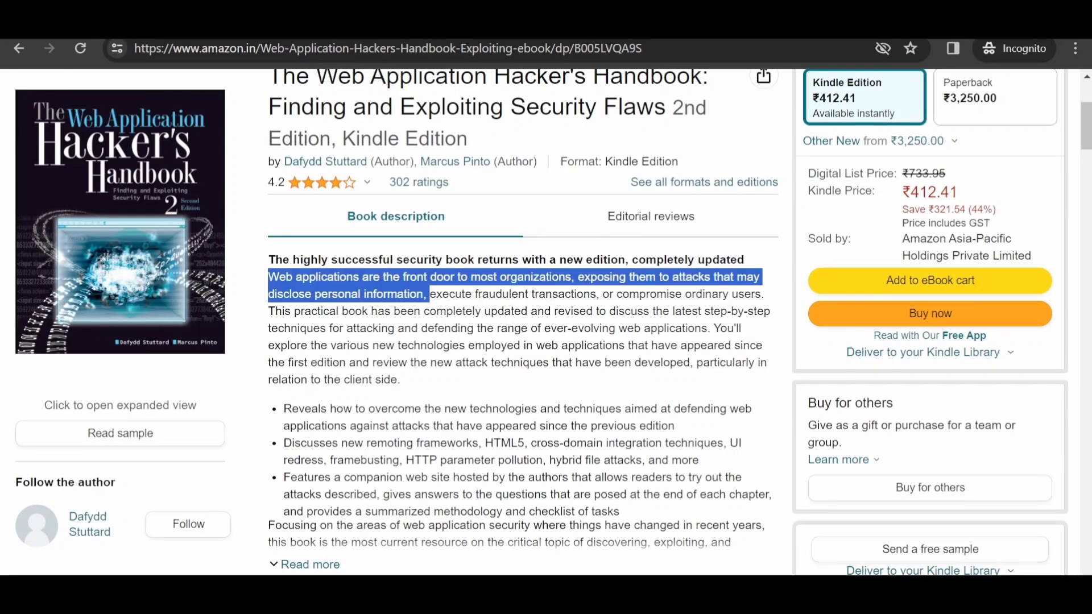
pyautogui.moveTo(607, 296); pyautogui.dragTo(621, 346)
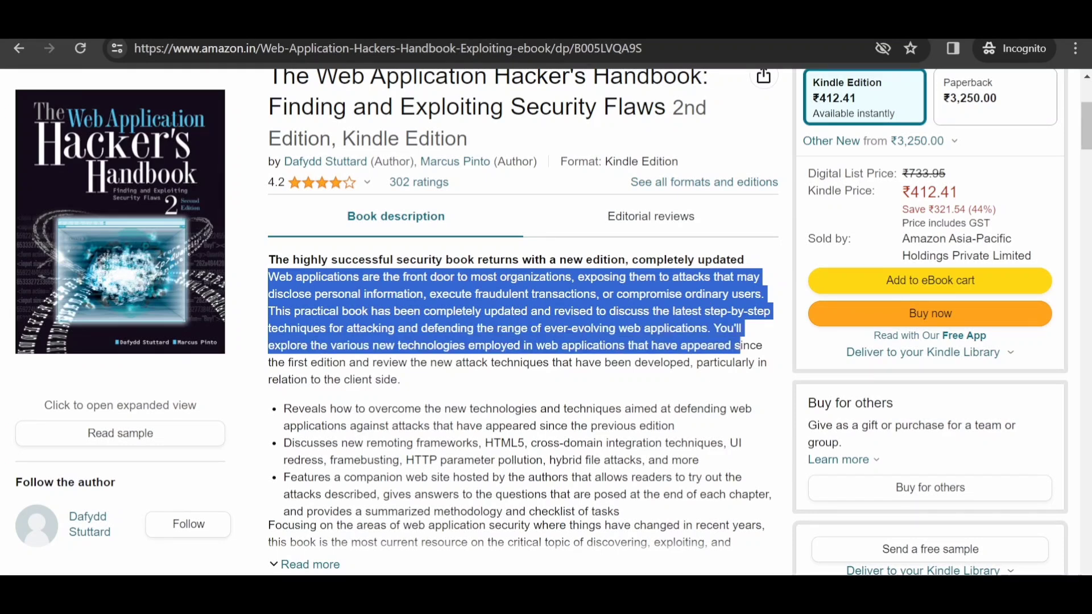
pyautogui.moveTo(735, 347); pyautogui.dragTo(736, 330)
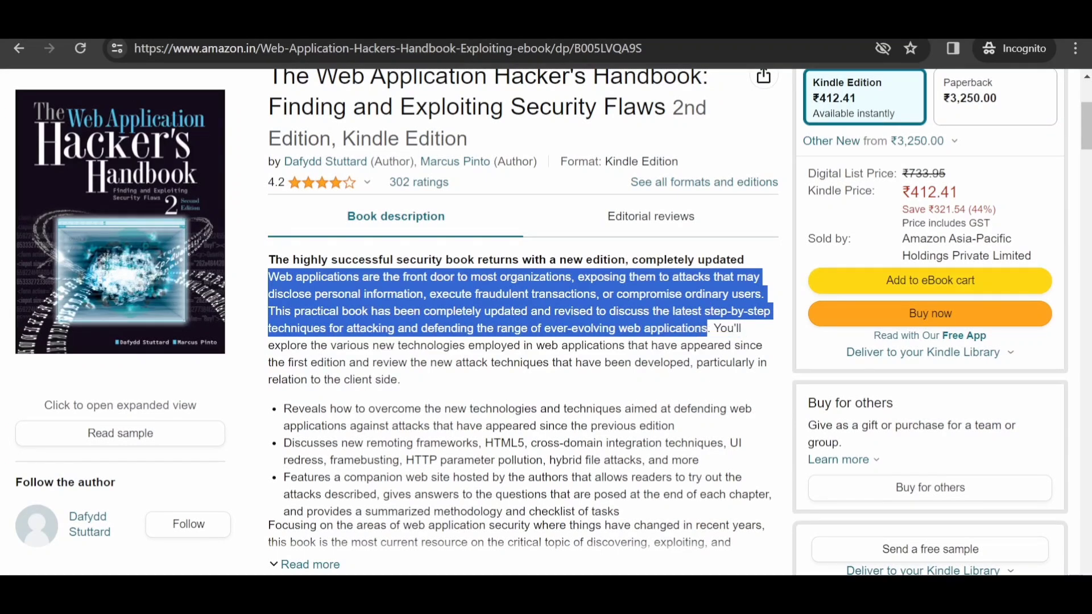
pyautogui.scroll(-3, 547, 341)
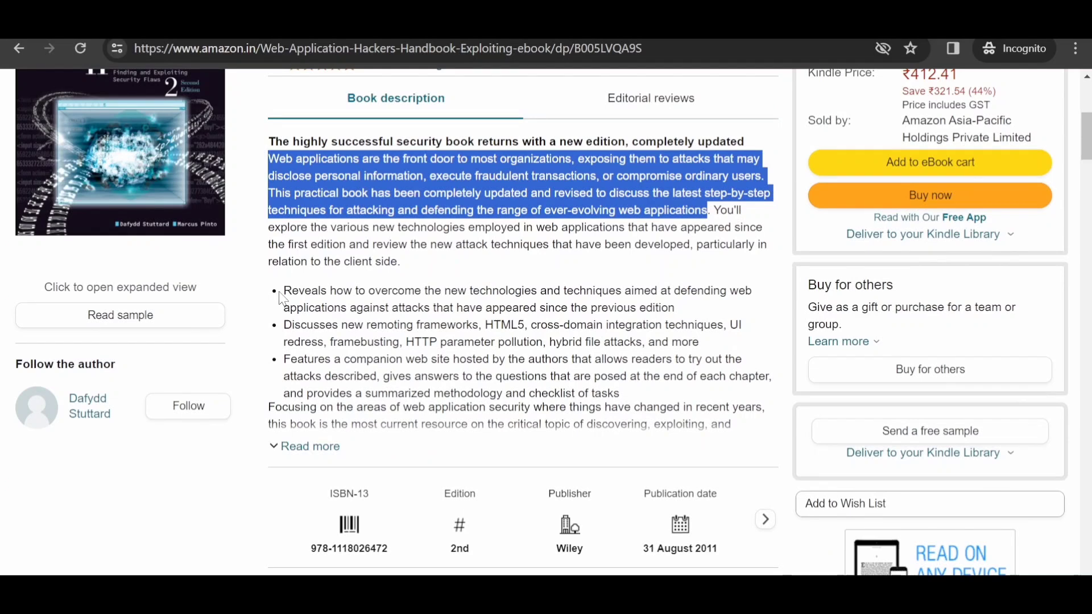
# - Highlight the Handbook's first and second description bullet points
pyautogui.click(512, 341)
pyautogui.moveTo(459, 291); pyautogui.dragTo(594, 307)
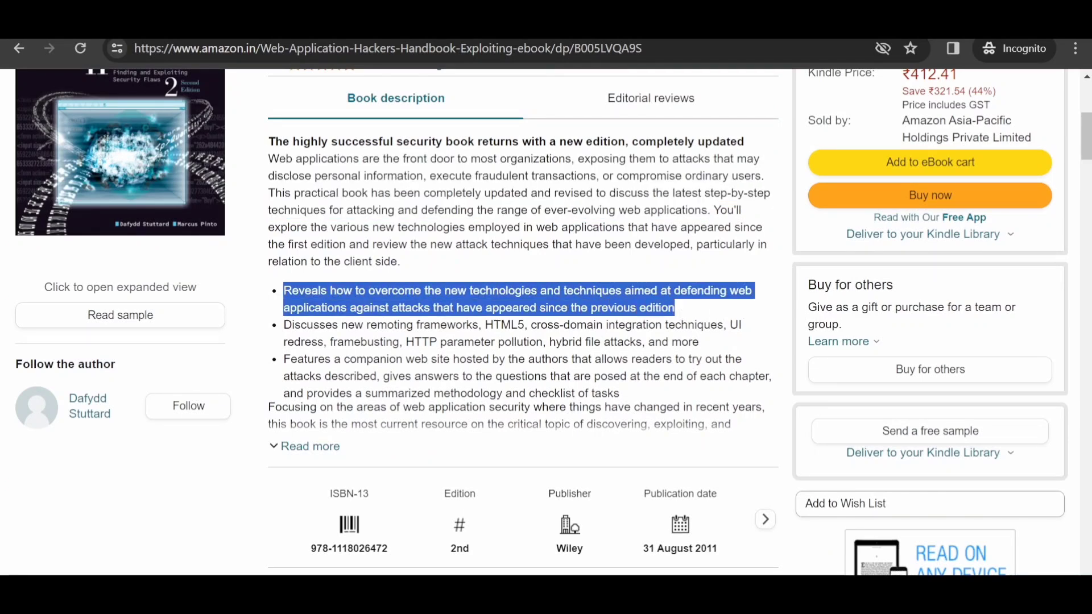
pyautogui.click(512, 290)
pyautogui.moveTo(284, 324); pyautogui.dragTo(697, 342)
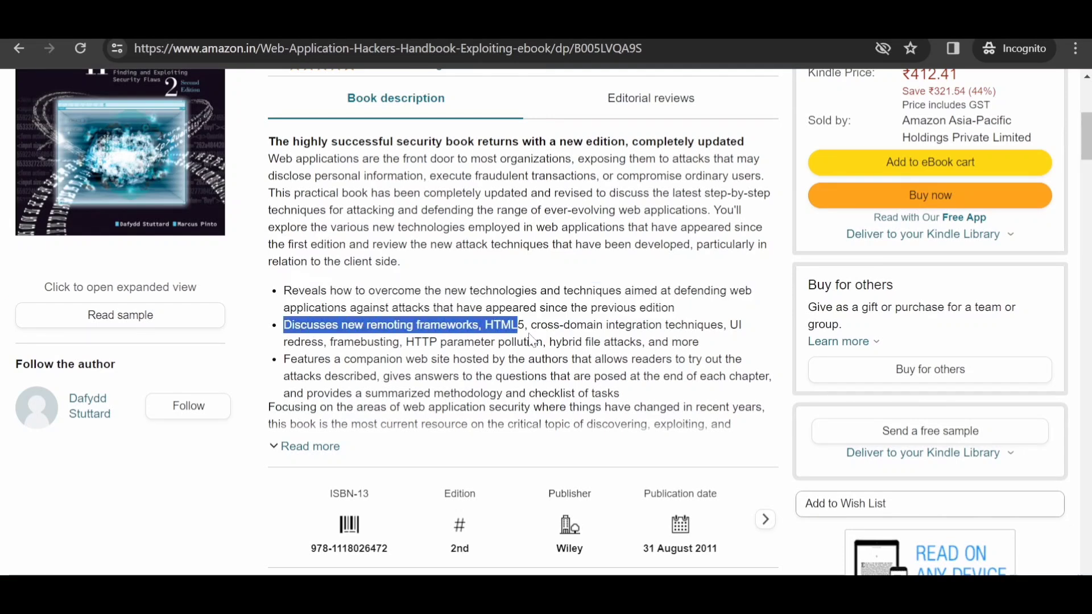
pyautogui.scroll(-1, 704, 343)
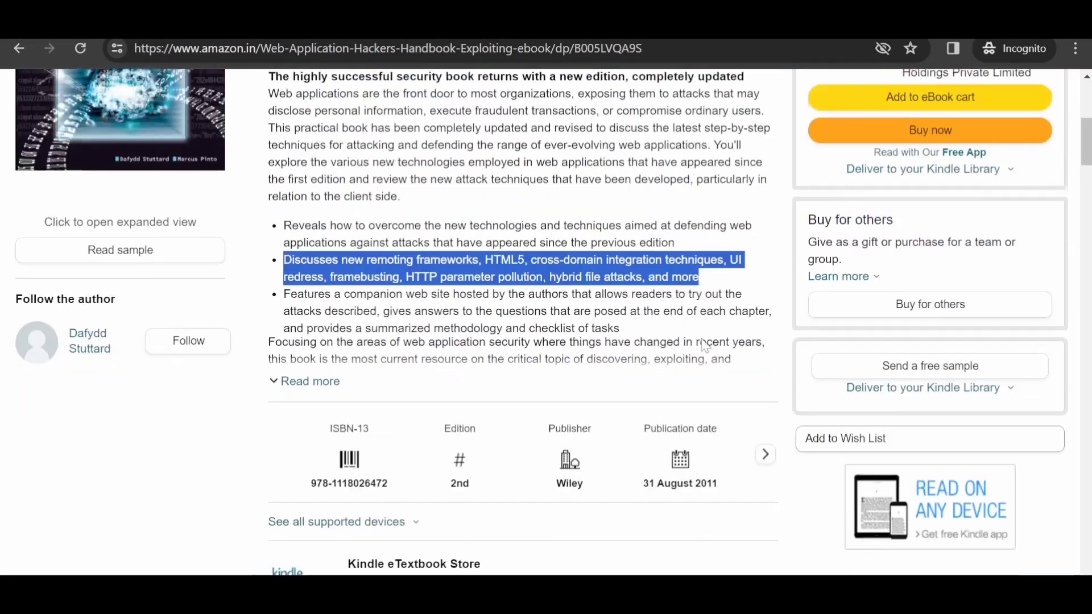
# - Expand the description, highlight the companion web site bullet and closing paragraph, then deselect
pyautogui.click(311, 378)
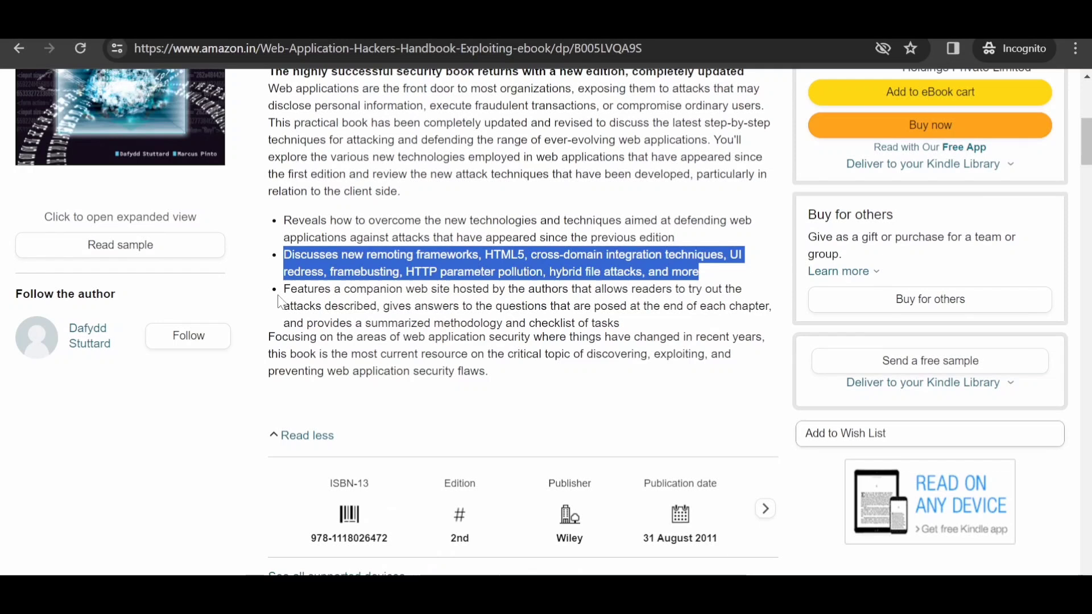
pyautogui.moveTo(284, 291); pyautogui.dragTo(592, 322)
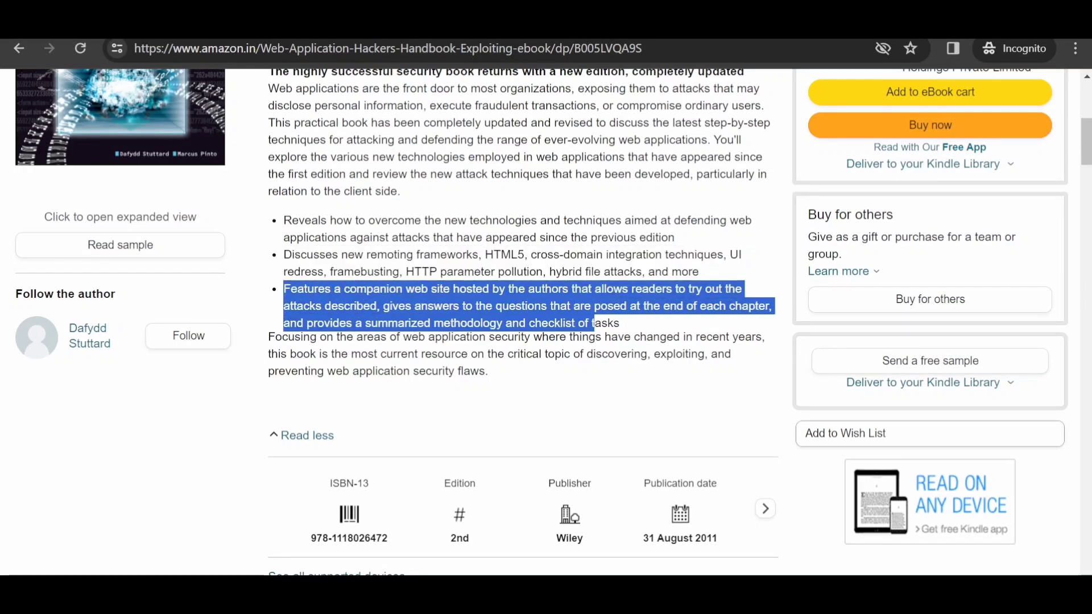
pyautogui.click(267, 338)
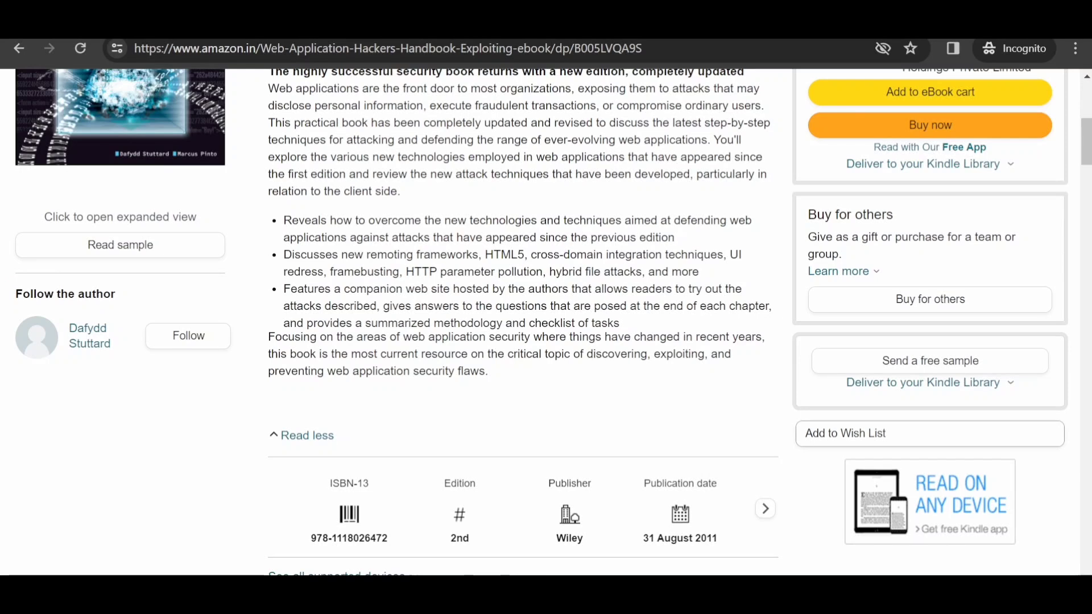
pyautogui.moveTo(335, 337); pyautogui.dragTo(501, 375)
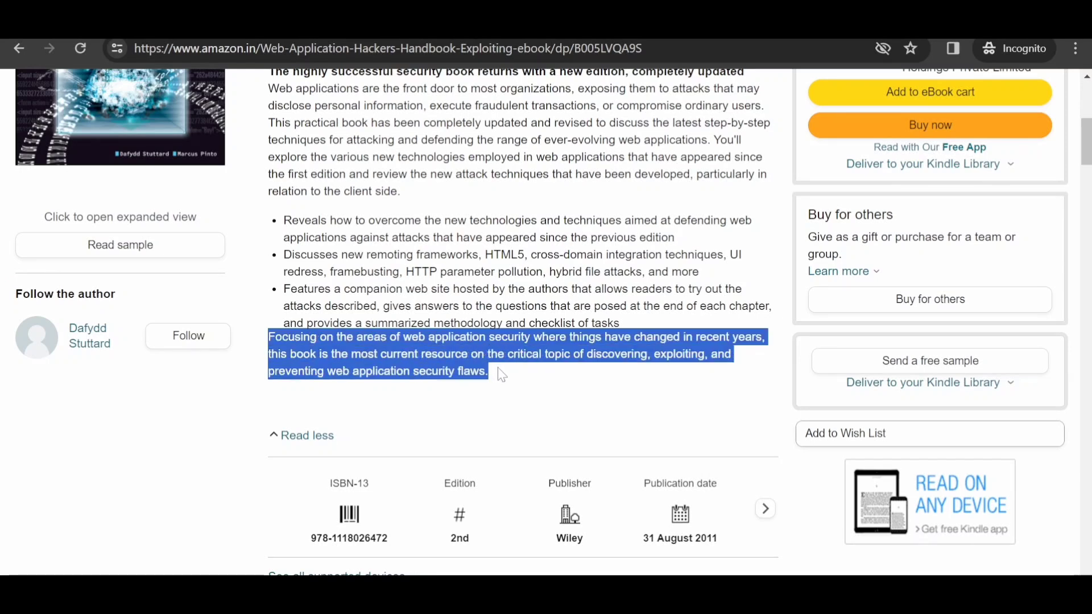
pyautogui.scroll(3, 502, 376)
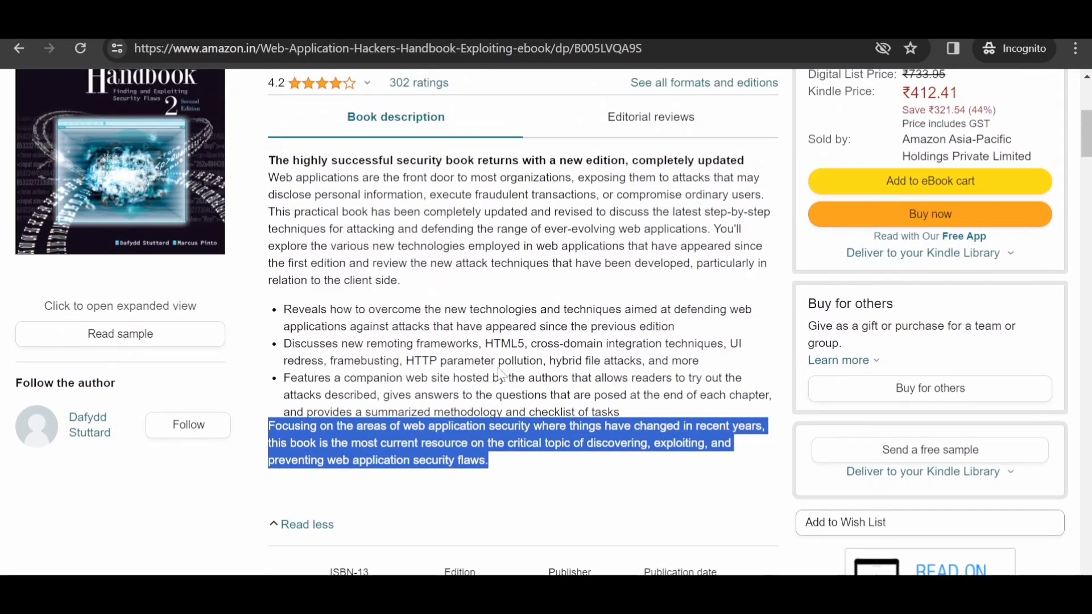
pyautogui.scroll(2, 502, 376)
pyautogui.scroll(1, 499, 375)
pyautogui.click(499, 373)
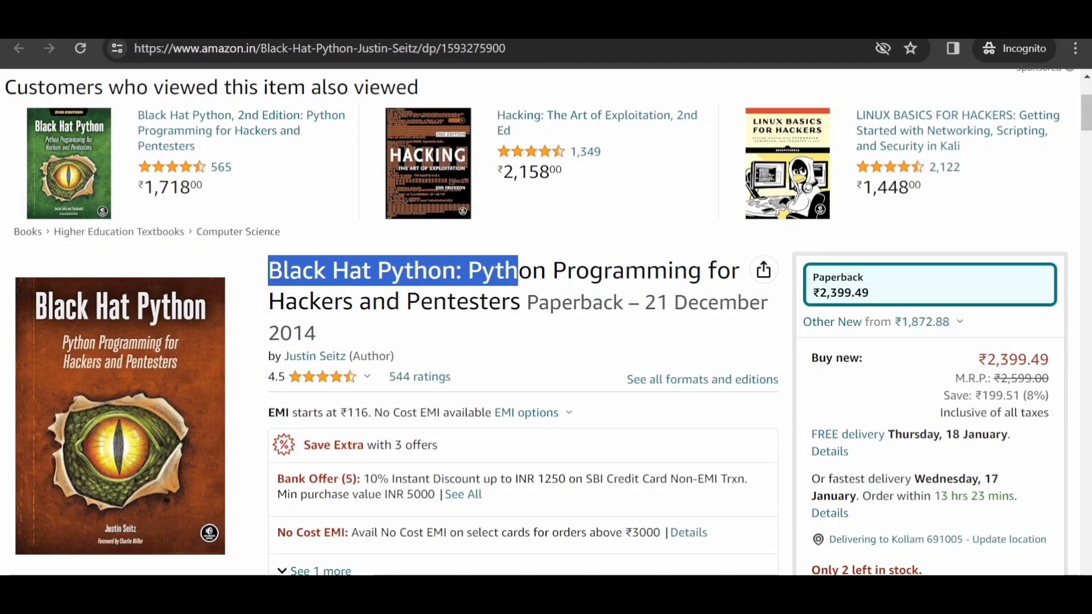
# - Highlight the full Black Hat Python title and the start of its book description
pyautogui.moveTo(519, 270); pyautogui.dragTo(520, 302)
pyautogui.scroll(-1, 519, 307)
pyautogui.scroll(-4, 519, 307)
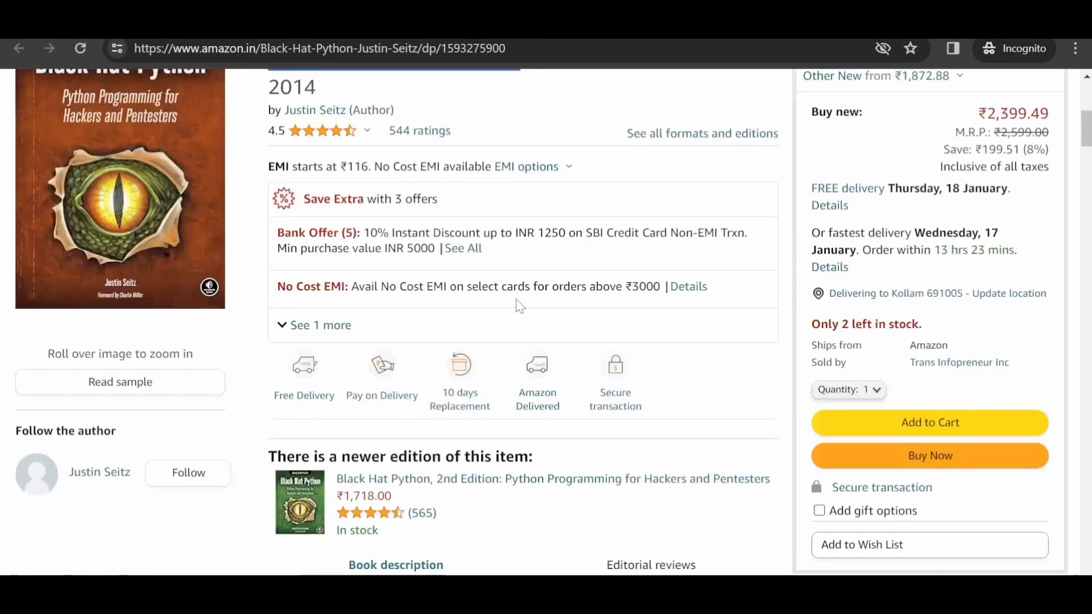
pyautogui.scroll(-2, 519, 307)
pyautogui.scroll(-2, 519, 307)
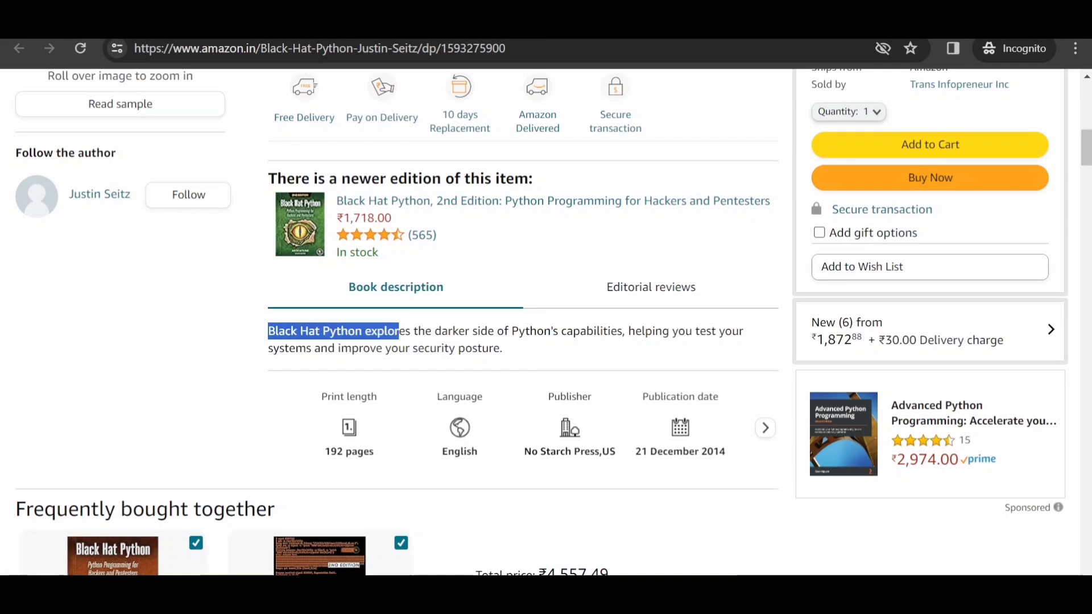
pyautogui.moveTo(397, 332)
pyautogui.mouseDown()
pyautogui.moveTo(604, 332)
pyautogui.moveTo(497, 372)
pyautogui.mouseUp()
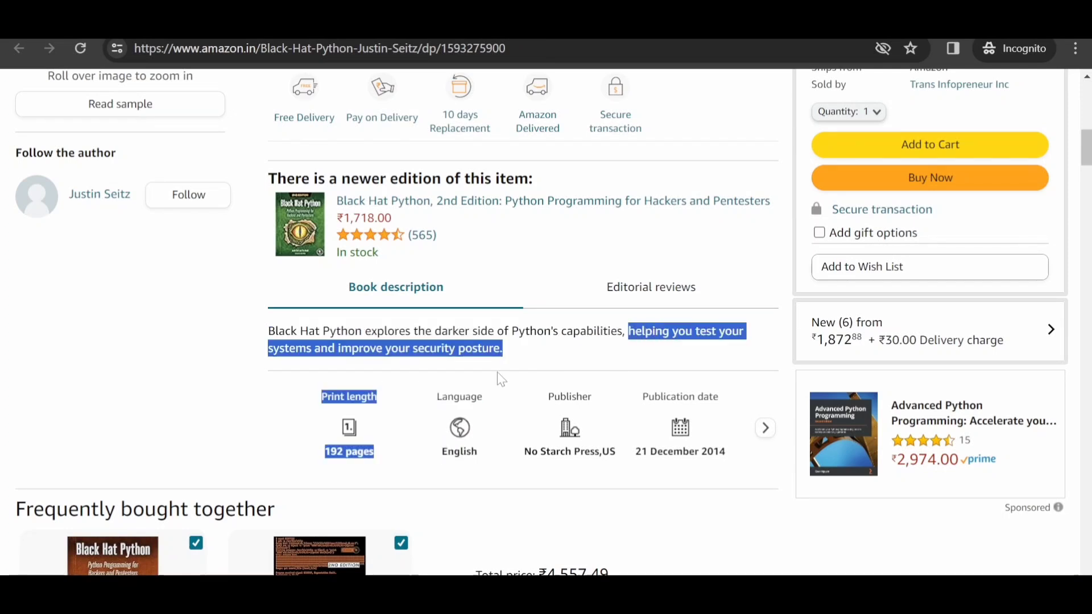
pyautogui.scroll(5, 512, 363)
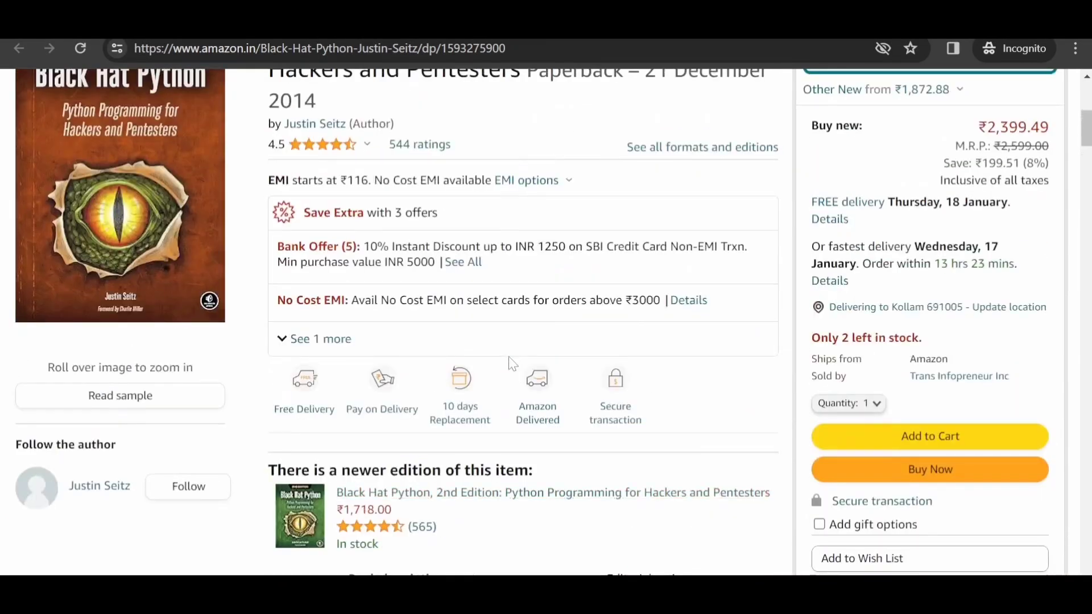
pyautogui.scroll(3, 512, 363)
pyautogui.scroll(2, 512, 362)
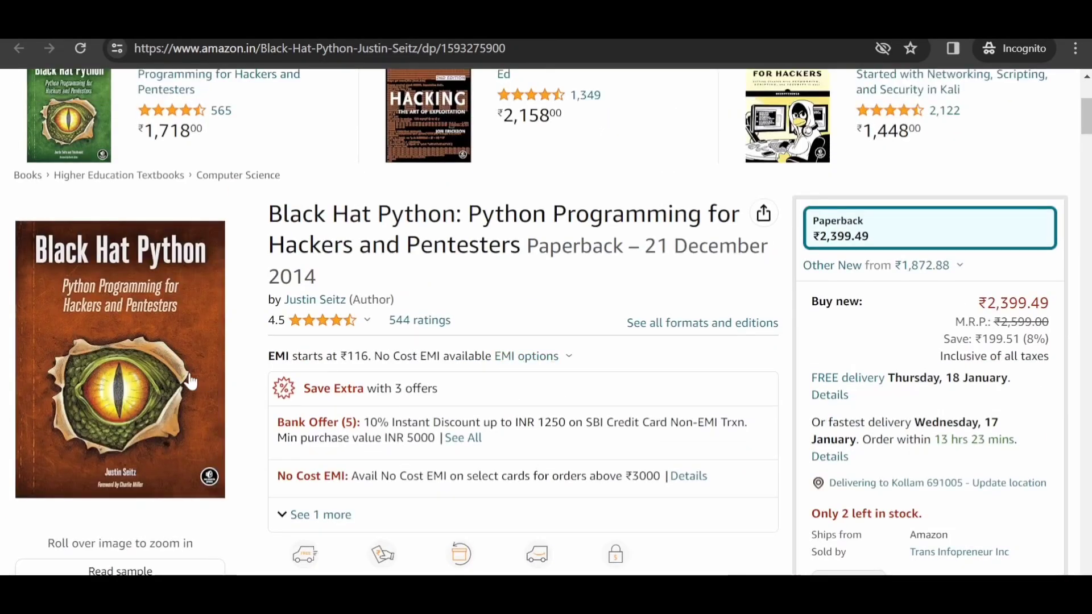
pyautogui.moveTo(119, 358)
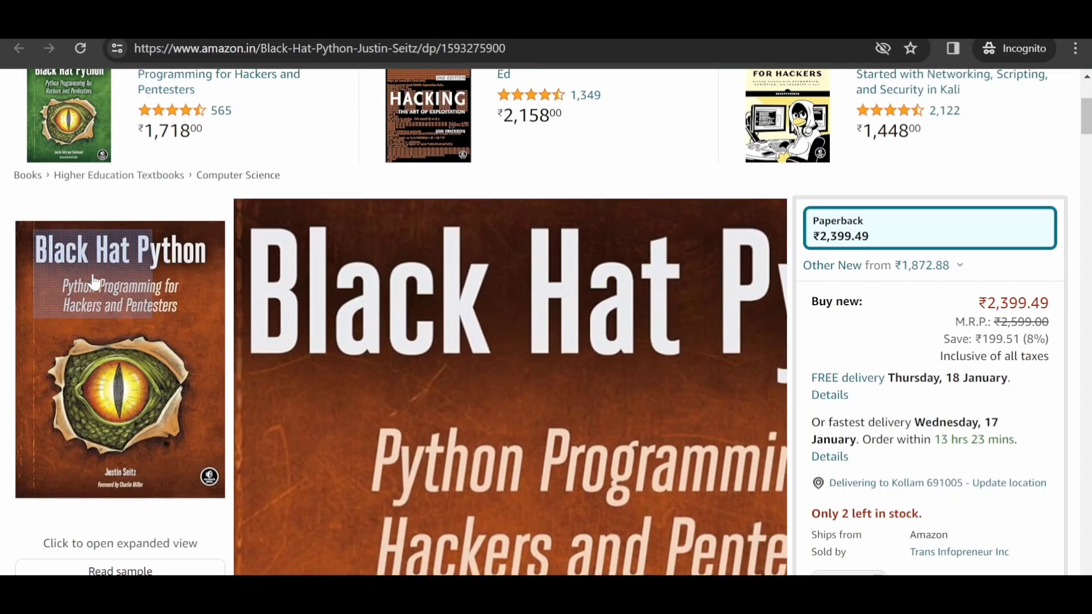
pyautogui.scroll(-3, 484, 275)
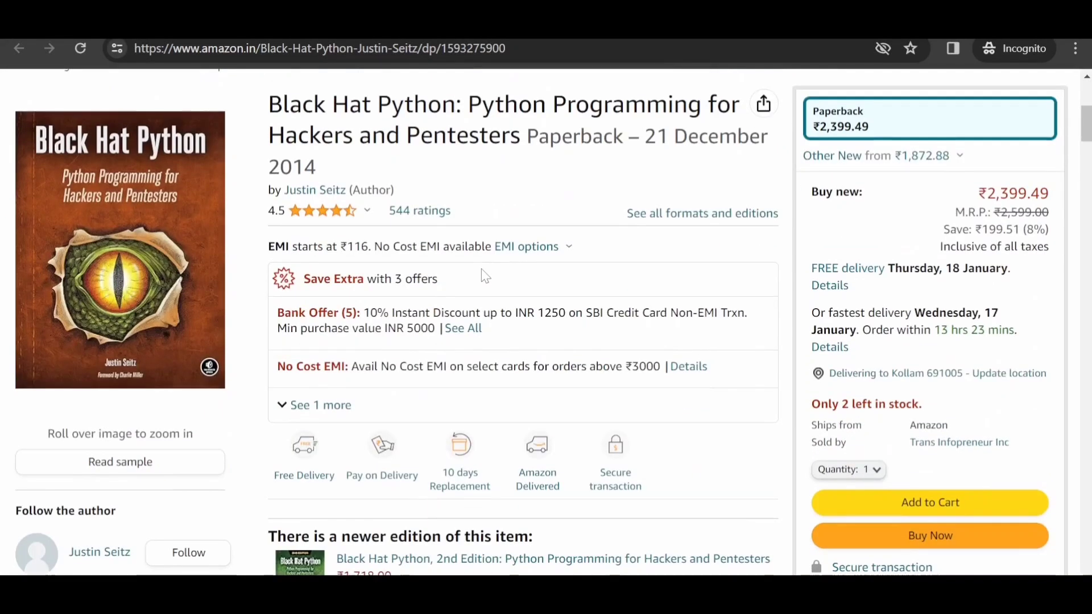